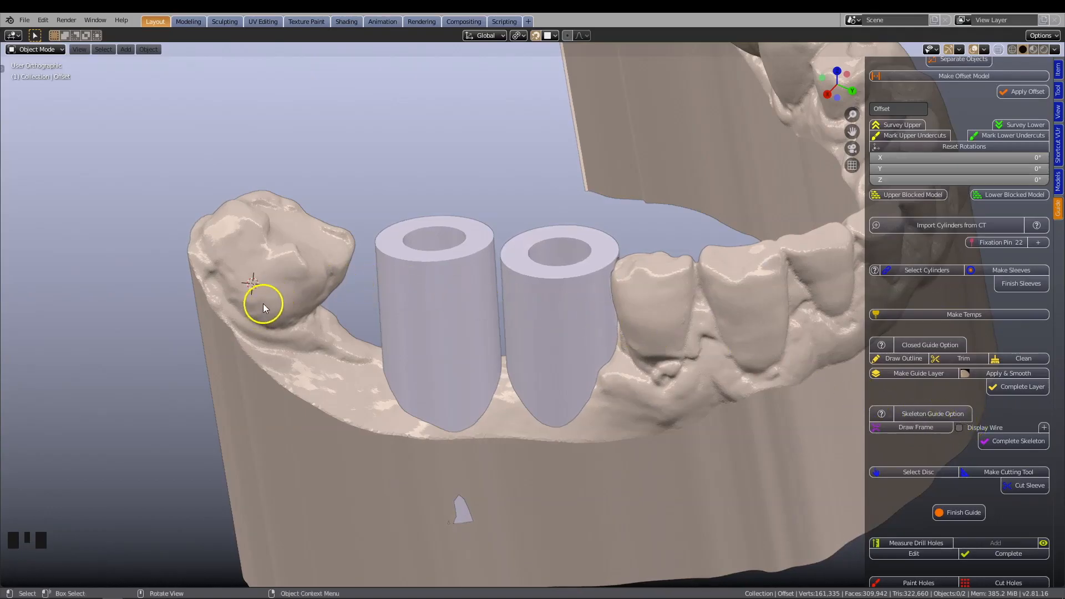
# Step: Place the 3D cursor on the outer side of the rear molar and start drawing the skeleton guide frame there
pyautogui.keyDown('shift'); pyautogui.rightClick(228, 245); pyautogui.keyUp('shift')
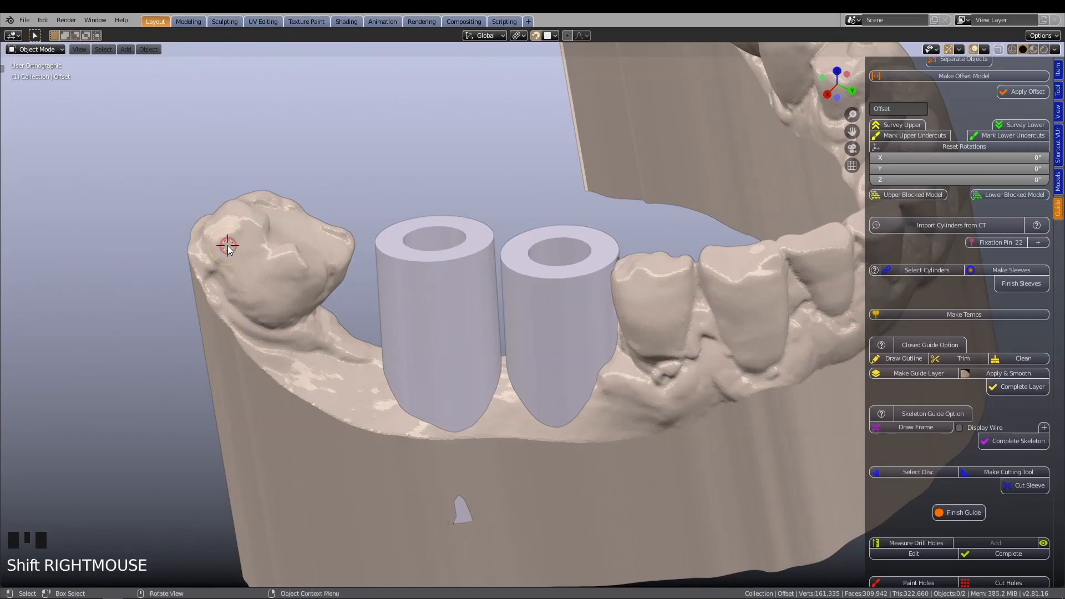
pyautogui.moveTo(233, 234)
pyautogui.mouseDown(button='middle')
pyautogui.moveTo(236, 269)
pyautogui.moveTo(238, 244)
pyautogui.mouseUp(button='middle')
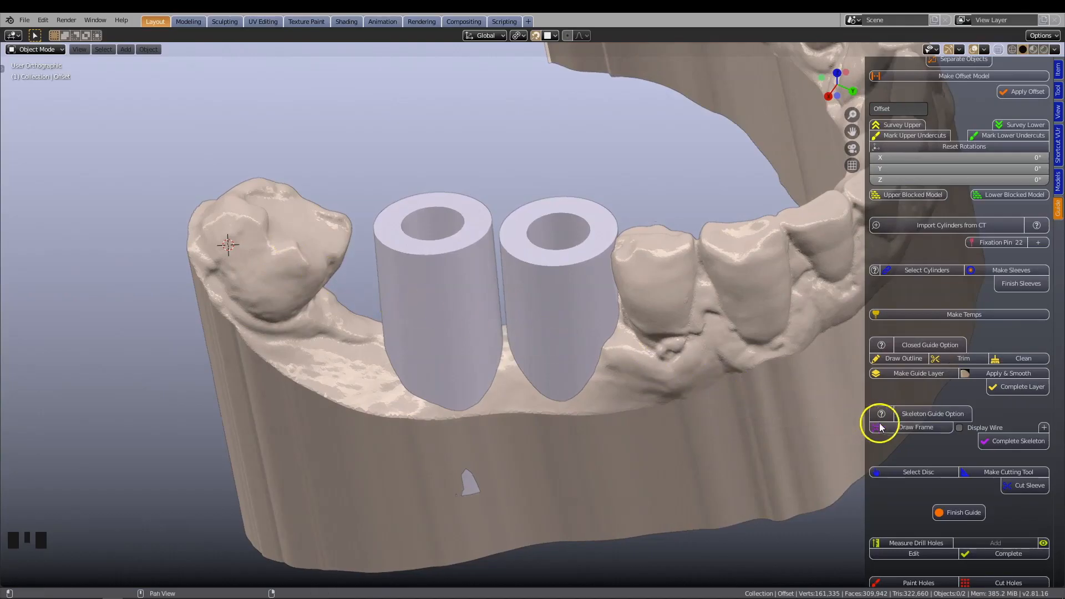
pyautogui.click(901, 428)
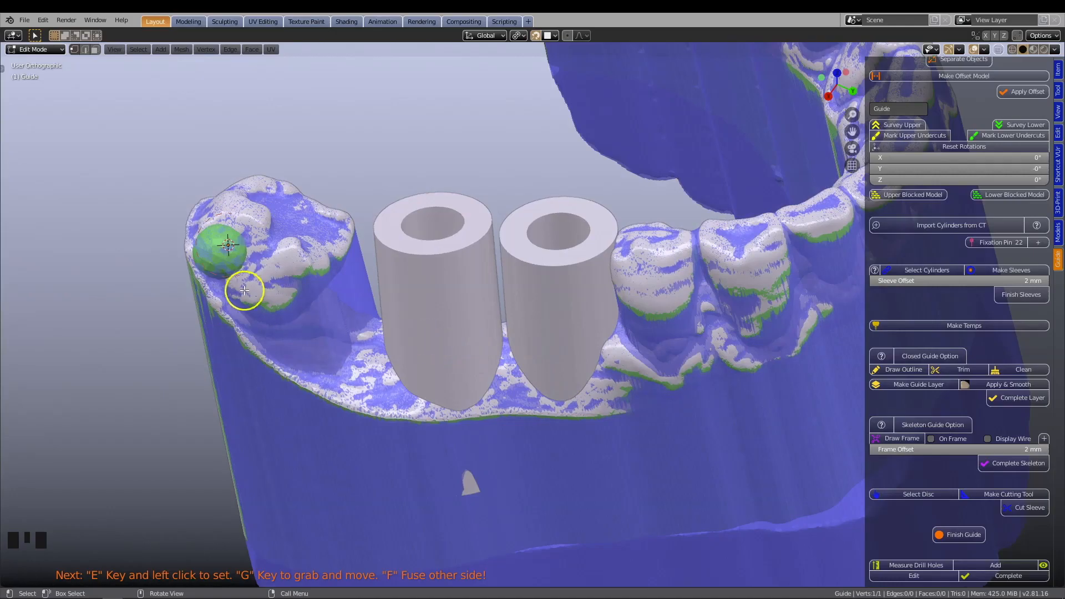
# Step: Extrude the first frame segment from the rear molar to the gum ridge at the base of the nearer sleeve cylinder
pyautogui.moveTo(229, 254)
pyautogui.mouseDown(button='middle')
pyautogui.moveTo(237, 249)
pyautogui.moveTo(221, 249)
pyautogui.mouseUp(button='middle')
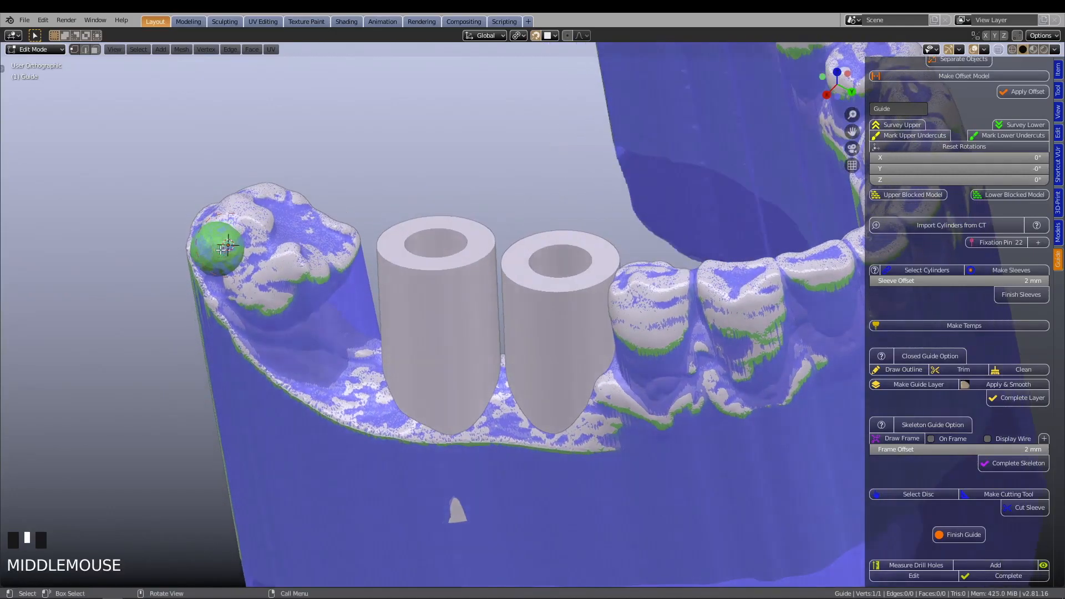
pyautogui.press('e')
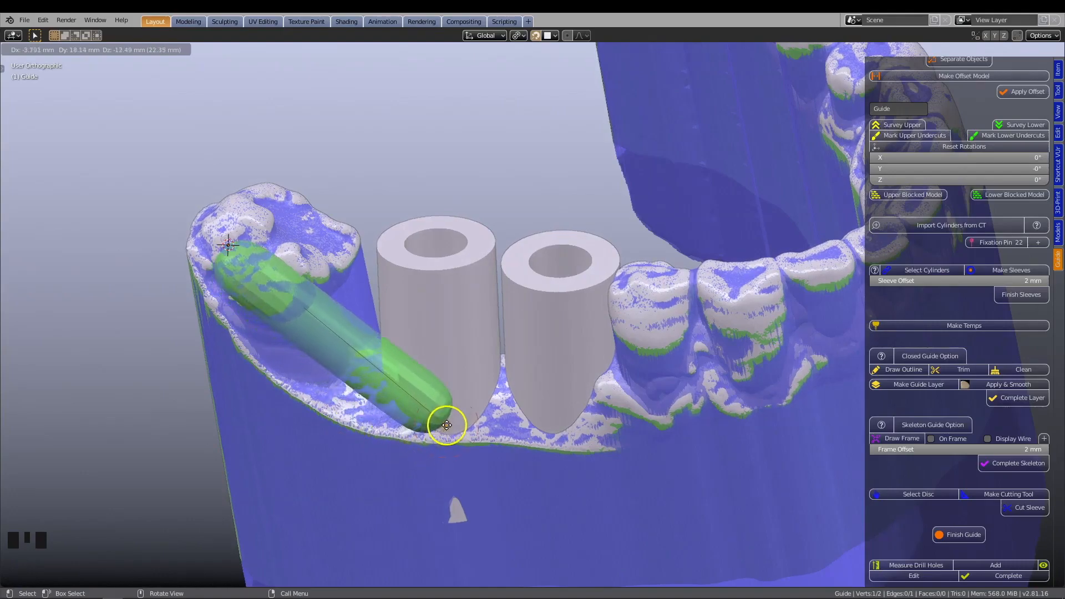
pyautogui.click(447, 425)
pyautogui.moveTo(350, 435); pyautogui.dragTo(304, 376, button='middle')
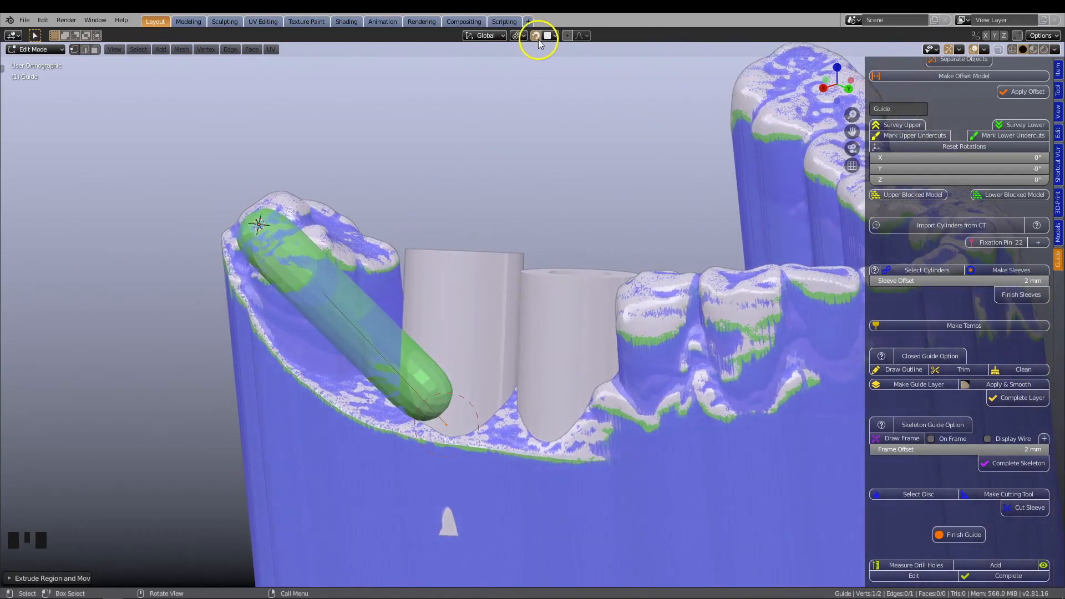
pyautogui.moveTo(468, 456)
pyautogui.mouseDown(button='middle')
pyautogui.moveTo(518, 441)
pyautogui.moveTo(411, 435)
pyautogui.moveTo(468, 446)
pyautogui.mouseUp(button='middle')
pyautogui.keyDown('shift'); pyautogui.moveTo(454, 492); pyautogui.dragTo(427, 445, button='middle'); pyautogui.keyUp('shift')
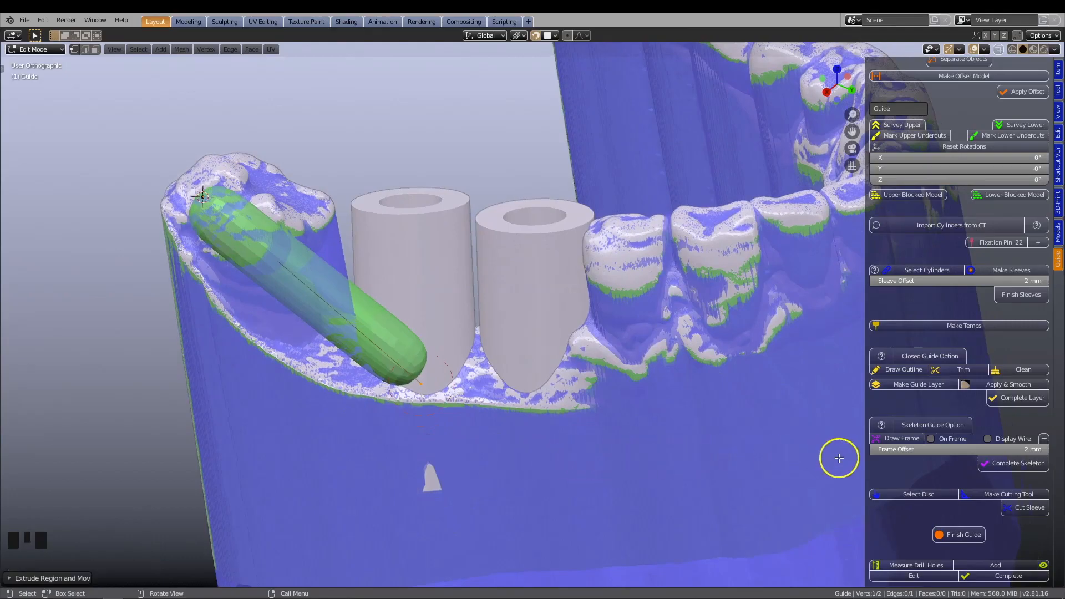
pyautogui.click(989, 450)
pyautogui.click(807, 464)
pyautogui.moveTo(880, 452); pyautogui.dragTo(922, 450)
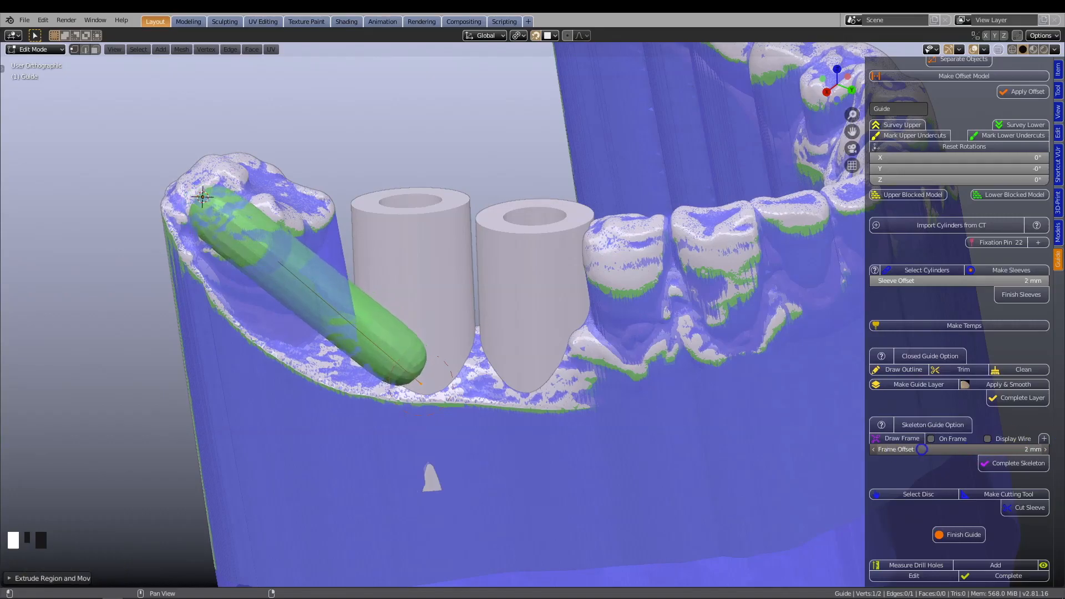
# Step: Grab the frame's end point and set it on the ridge at the base of the first cylinder
pyautogui.moveTo(406, 340); pyautogui.dragTo(432, 402, button='middle')
pyautogui.press('g')
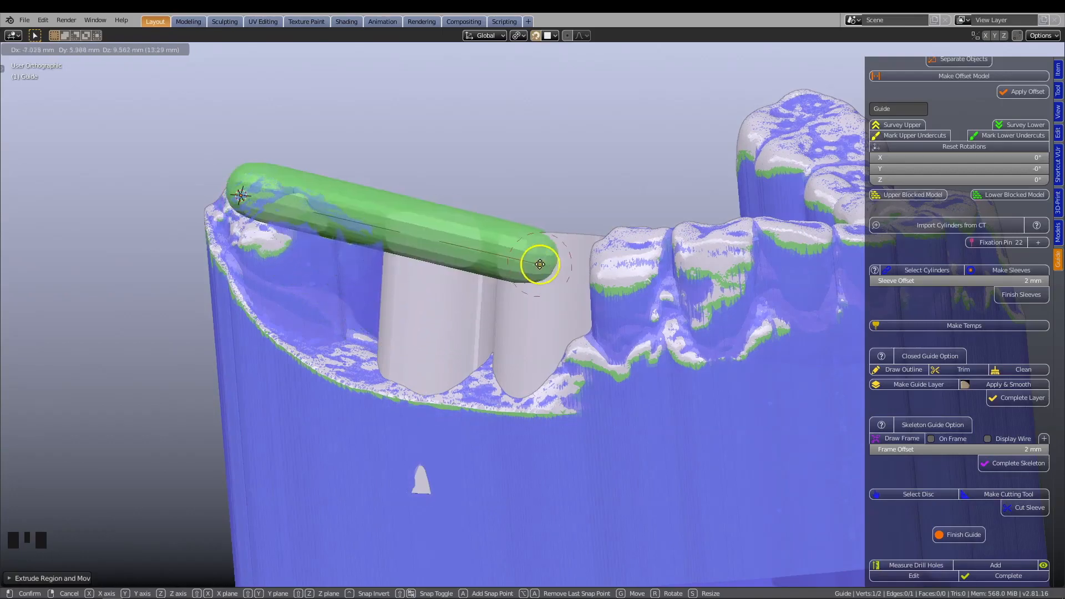
pyautogui.click(432, 385)
# Step: Extrude the frame along the gum ridge to the base of the second cylinder
pyautogui.moveTo(432, 385); pyautogui.dragTo(483, 393, button='middle')
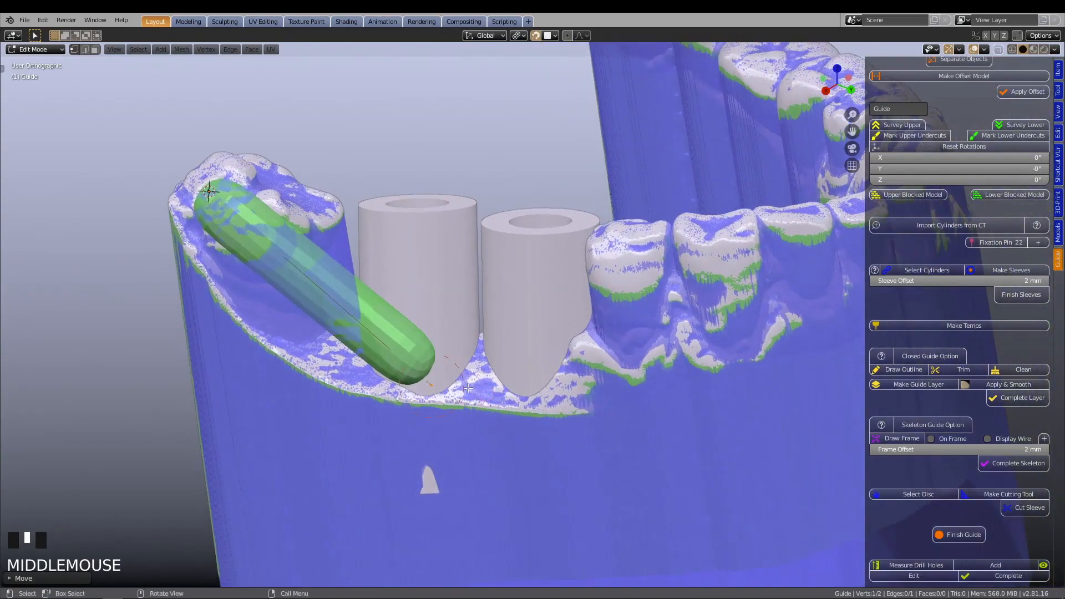
pyautogui.press('e')
pyautogui.click(541, 382)
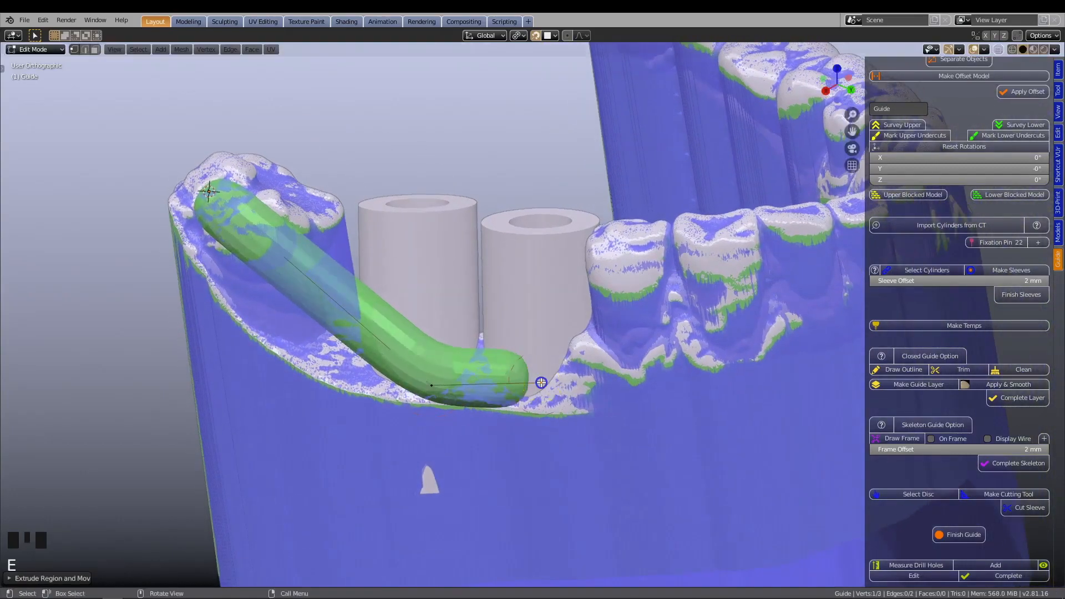
pyautogui.scroll(2, 536, 383)
pyautogui.keyDown('shift'); pyautogui.moveTo(522, 382); pyautogui.dragTo(432, 378, button='middle'); pyautogui.keyUp('shift')
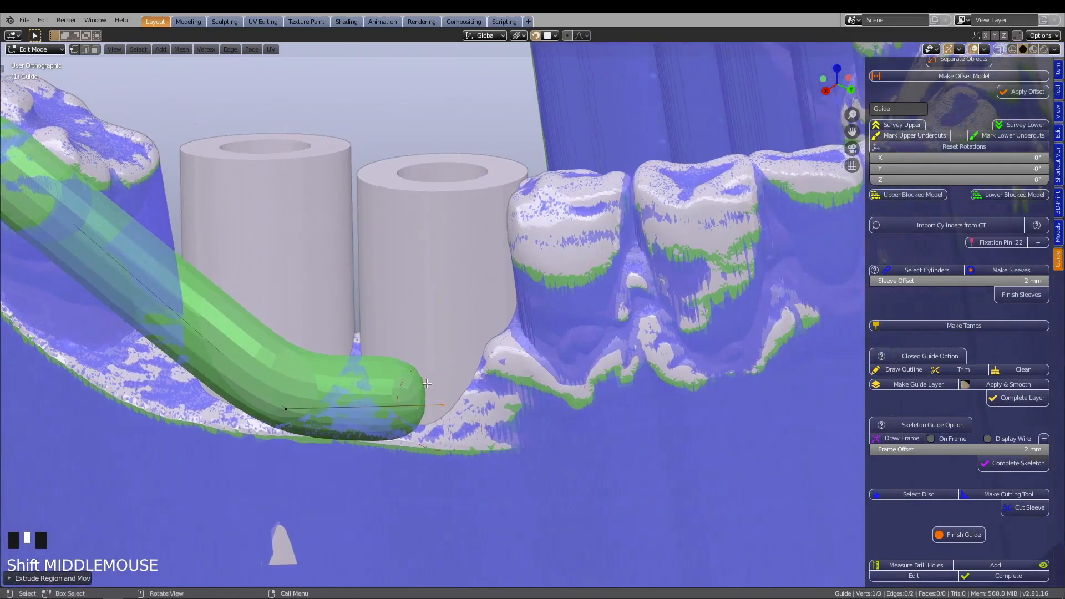
# Step: Extrude the frame up to the tooth beside the second cylinder and move its end point onto the tooth's outer face
pyautogui.press('e')
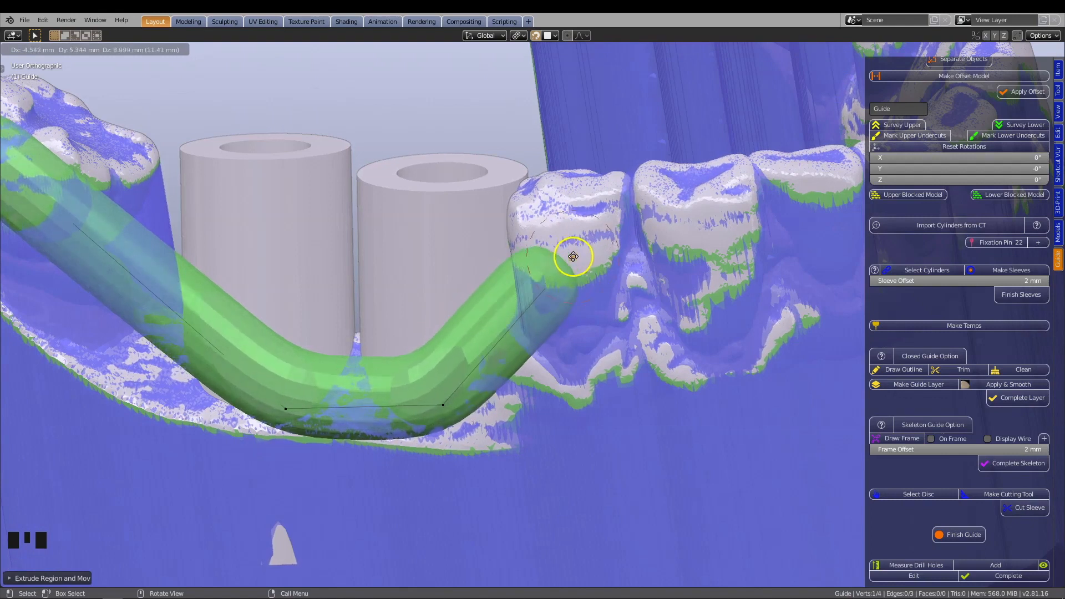
pyautogui.click(577, 327)
pyautogui.moveTo(595, 348); pyautogui.dragTo(541, 336, button='middle')
pyautogui.scroll(2, 602, 378)
pyautogui.scroll(-1, 541, 337)
pyautogui.moveTo(462, 381); pyautogui.dragTo(589, 336, button='middle')
pyautogui.press('g')
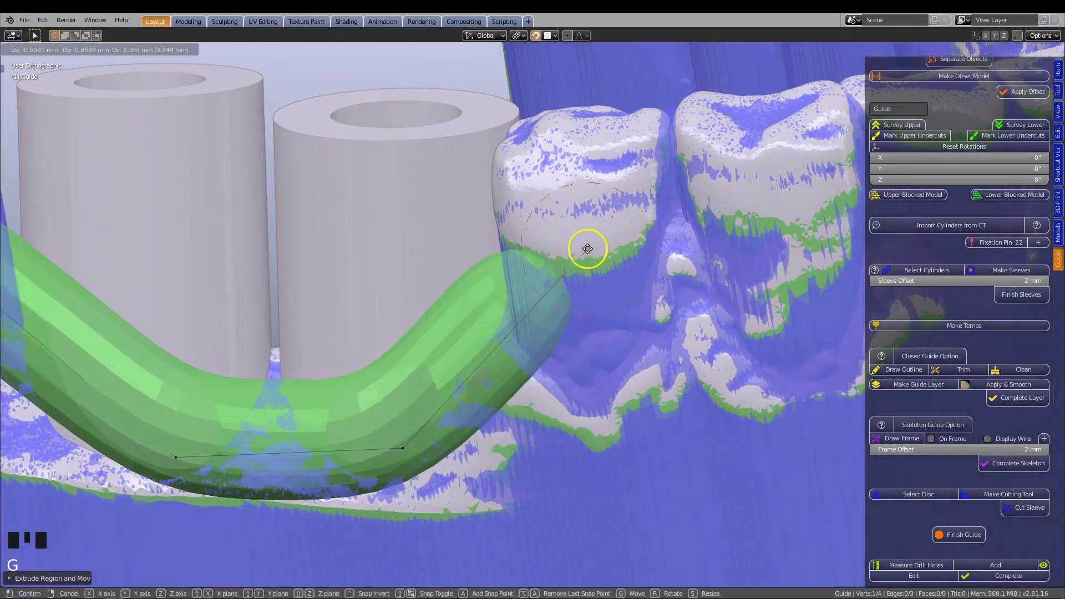
pyautogui.click(591, 246)
pyautogui.moveTo(599, 295); pyautogui.dragTo(511, 297, button='middle')
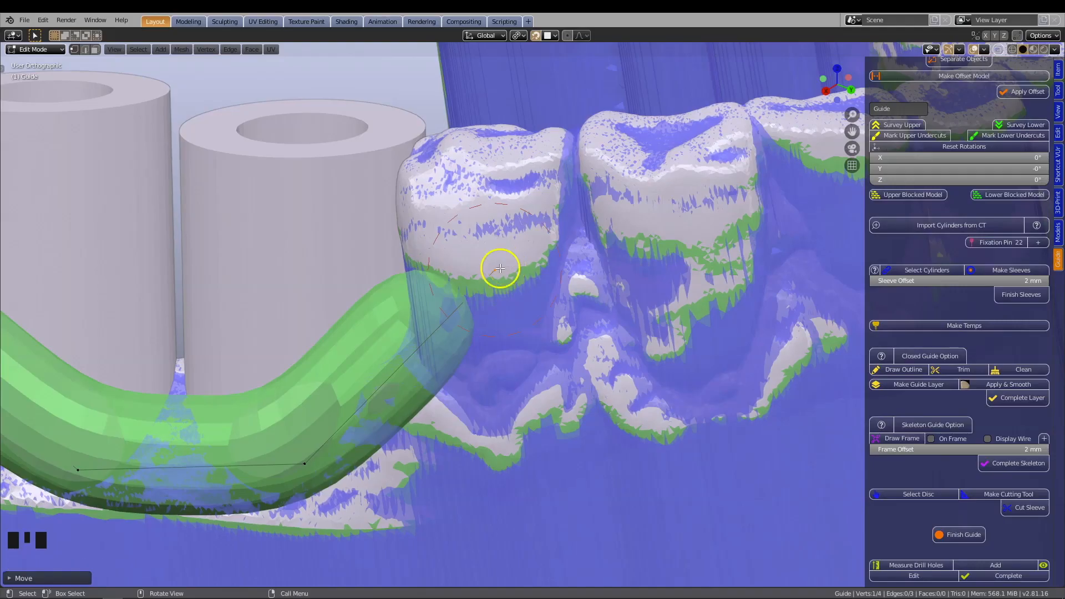
# Step: Extrude the frame point by point along the outer faces of the premolars and front teeth
pyautogui.press('e')
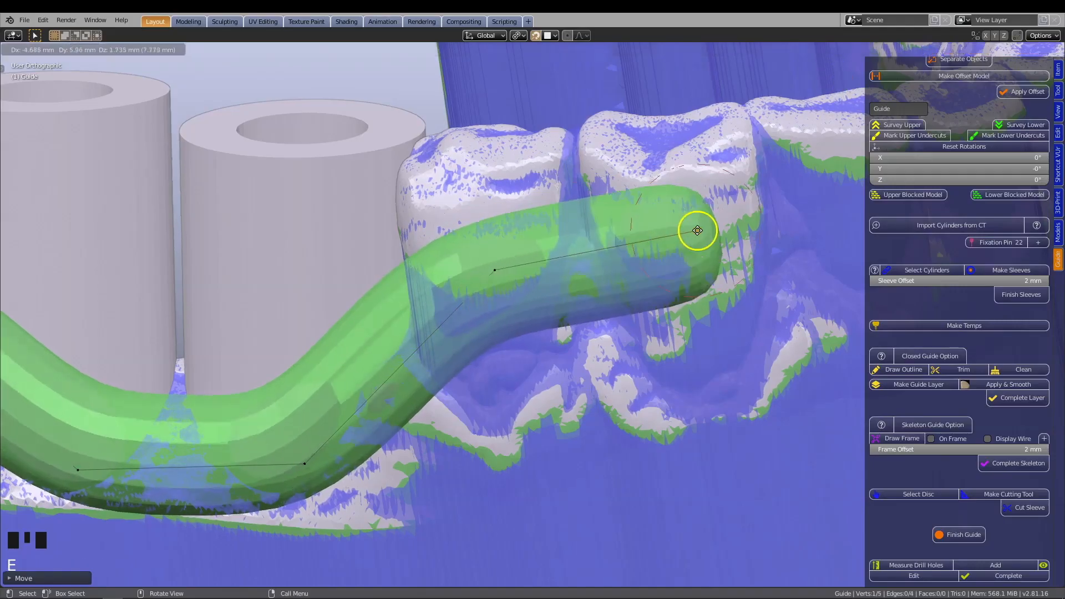
pyautogui.click(697, 230)
pyautogui.keyDown('shift'); pyautogui.moveTo(697, 230); pyautogui.dragTo(368, 285, button='middle'); pyautogui.keyUp('shift')
pyautogui.press('e')
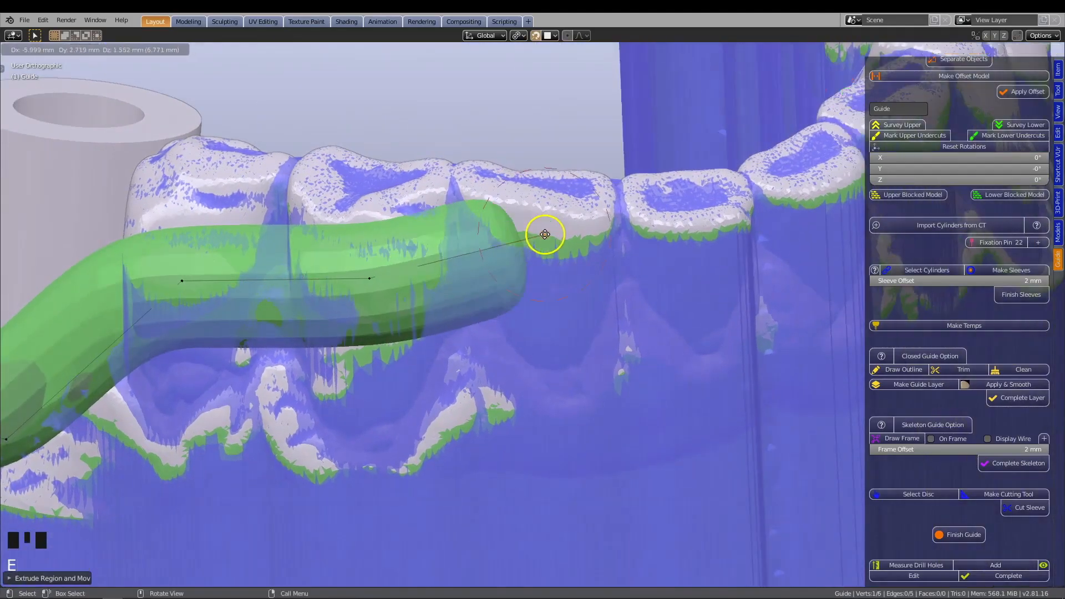
pyautogui.click(545, 234)
pyautogui.press('e')
pyautogui.click(696, 235)
pyautogui.keyDown('shift'); pyautogui.moveTo(723, 274); pyautogui.dragTo(585, 316, button='middle'); pyautogui.keyUp('shift')
pyautogui.press('e')
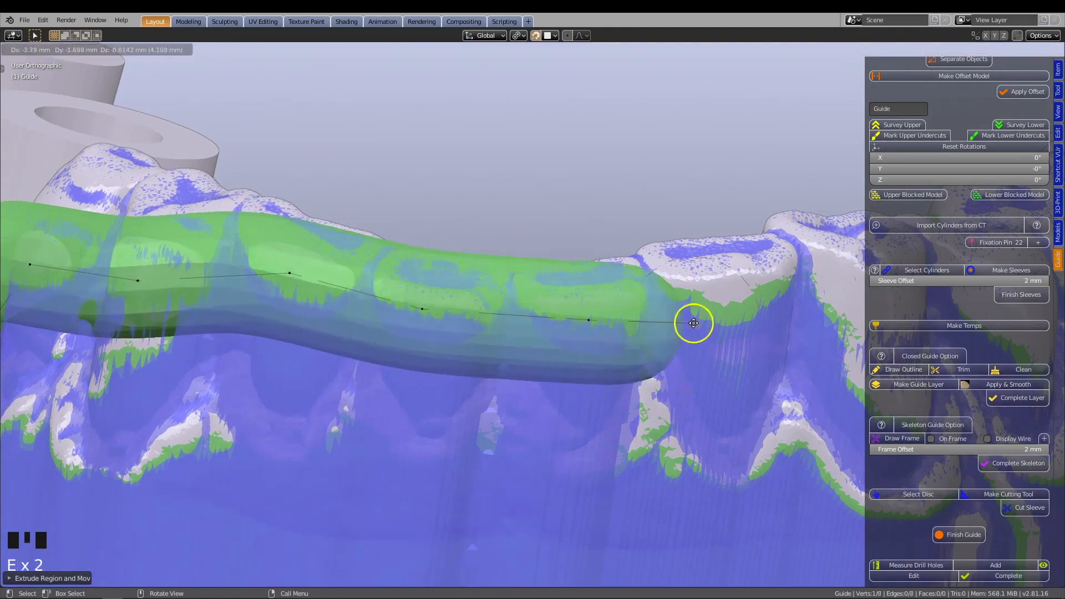
pyautogui.click(729, 309)
# Step: Continue the frame along the outer faces of the opposite side's teeth and shift its end point further onto the next tooth
pyautogui.moveTo(684, 359); pyautogui.dragTo(305, 330, button='middle')
pyautogui.press('e')
pyautogui.click(490, 445)
pyautogui.press('e')
pyautogui.click(689, 441)
pyautogui.keyDown('shift'); pyautogui.moveTo(578, 400); pyautogui.dragTo(438, 305, button='middle'); pyautogui.keyUp('shift')
pyautogui.moveTo(438, 305); pyautogui.dragTo(403, 311, button='middle')
pyautogui.press('e')
pyautogui.click(648, 385)
pyautogui.moveTo(648, 385); pyautogui.dragTo(666, 387, button='middle')
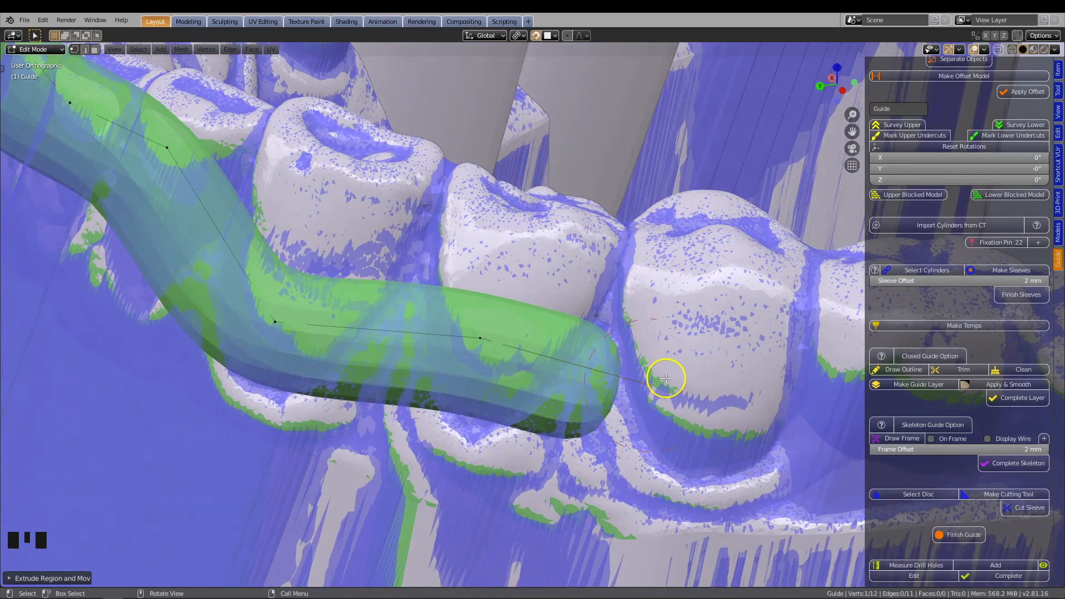
pyautogui.press('g')
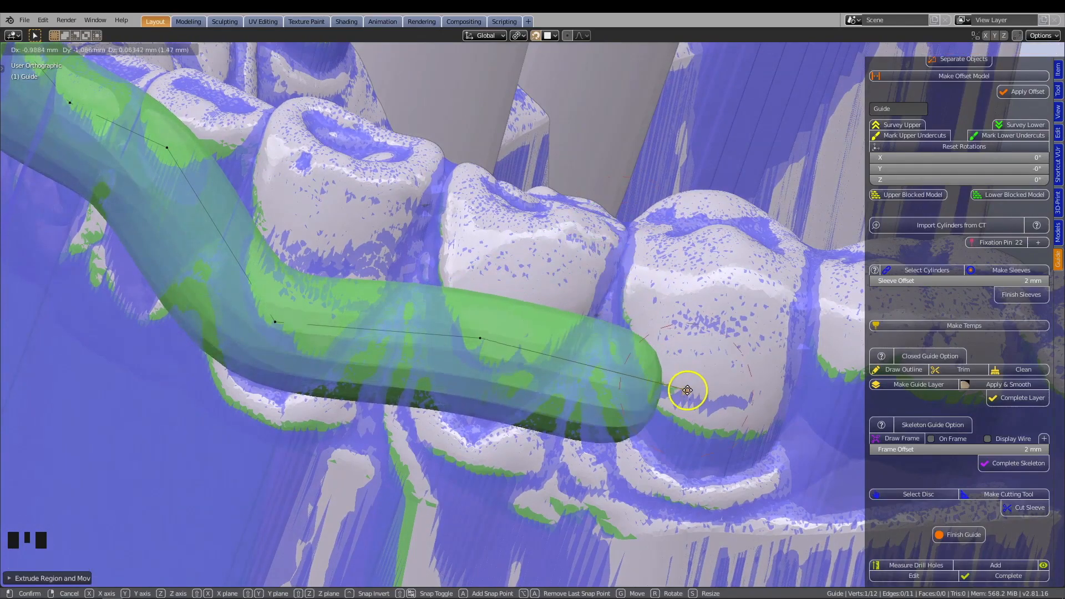
pyautogui.click(686, 391)
# Step: Extrude the frame up and over the biting surface of that opposite-side tooth to its inner side
pyautogui.press('e')
pyautogui.click(722, 297)
pyautogui.press('e')
pyautogui.click(730, 237)
pyautogui.moveTo(730, 236); pyautogui.dragTo(439, 321, button='middle')
pyautogui.press('e')
pyautogui.click(728, 286)
pyautogui.press('e')
pyautogui.click(738, 336)
pyautogui.press('e')
pyautogui.click(751, 372)
pyautogui.keyDown('shift'); pyautogui.moveTo(751, 372); pyautogui.dragTo(416, 251, button='middle'); pyautogui.keyUp('shift')
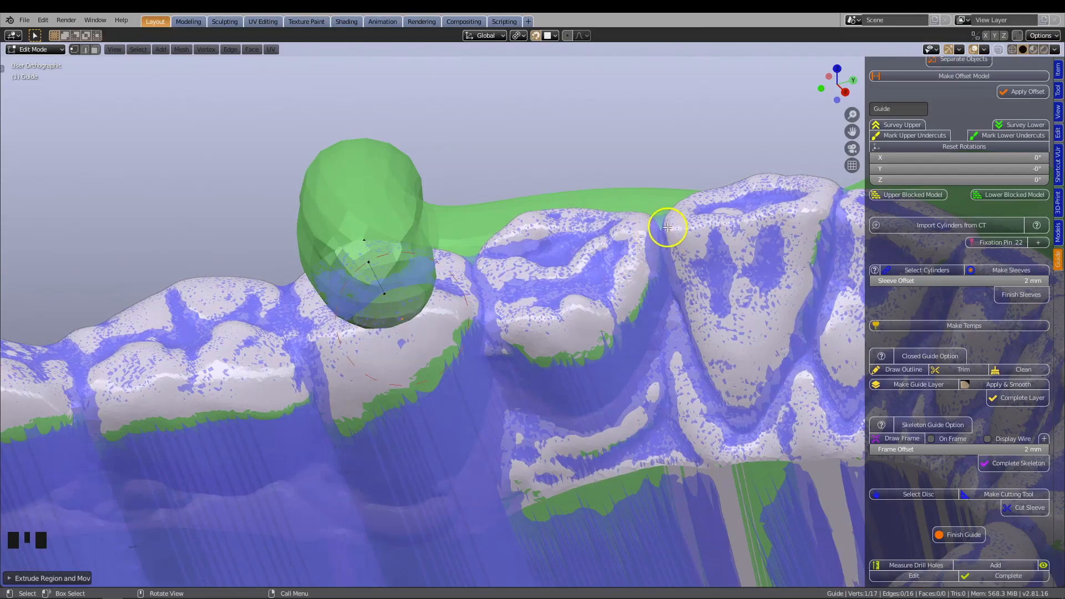
# Step: Extrude the frame down the tooth's inner face to the gum on the tongue side
pyautogui.scroll(1, 667, 227)
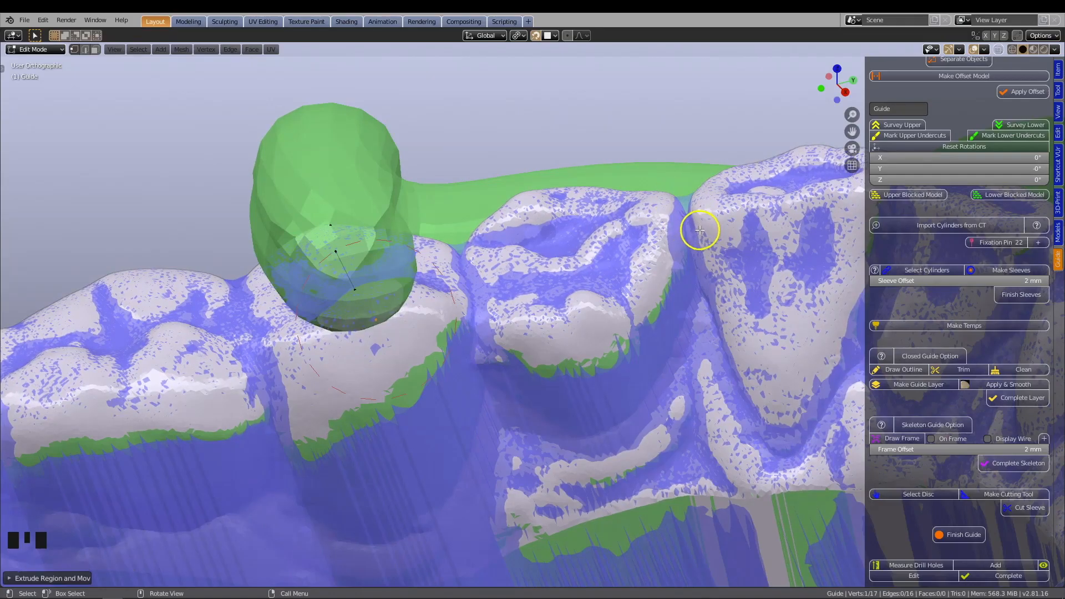
pyautogui.scroll(-1, 382, 324)
pyautogui.press('e')
pyautogui.click(411, 371)
pyautogui.press('e')
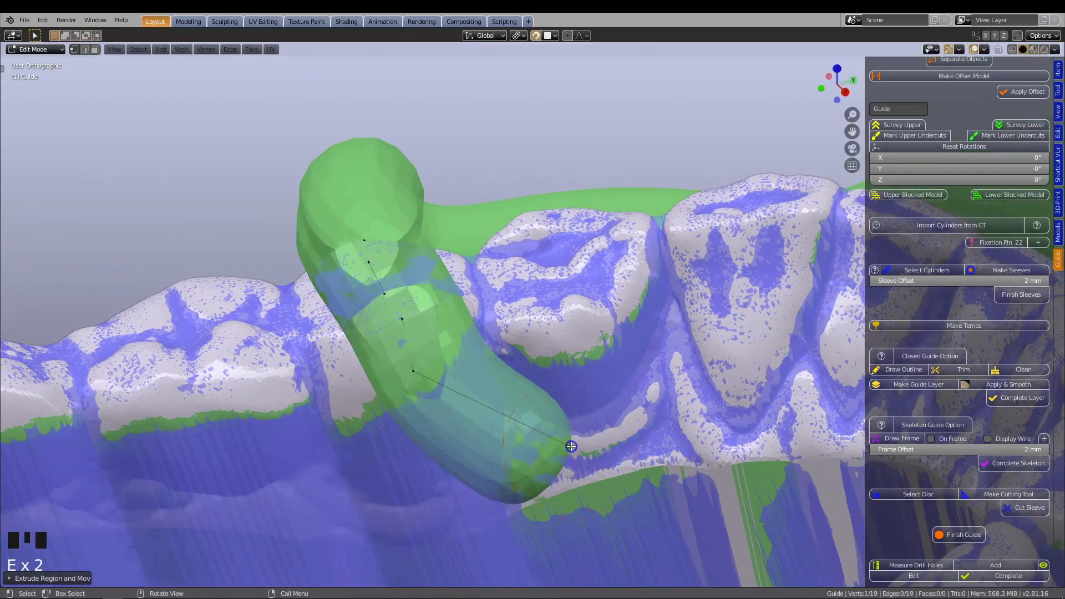
pyautogui.click(568, 444)
pyautogui.moveTo(567, 443); pyautogui.dragTo(536, 430, button='middle')
# Step: Extrude the frame back up from the gum and along the inner faces of the front teeth
pyautogui.press('e')
pyautogui.click(495, 274)
pyautogui.press('e')
pyautogui.click(567, 244)
pyautogui.press('e')
pyautogui.click(702, 232)
pyautogui.moveTo(702, 233); pyautogui.dragTo(302, 301, button='middle')
pyautogui.press('e')
pyautogui.click(481, 255)
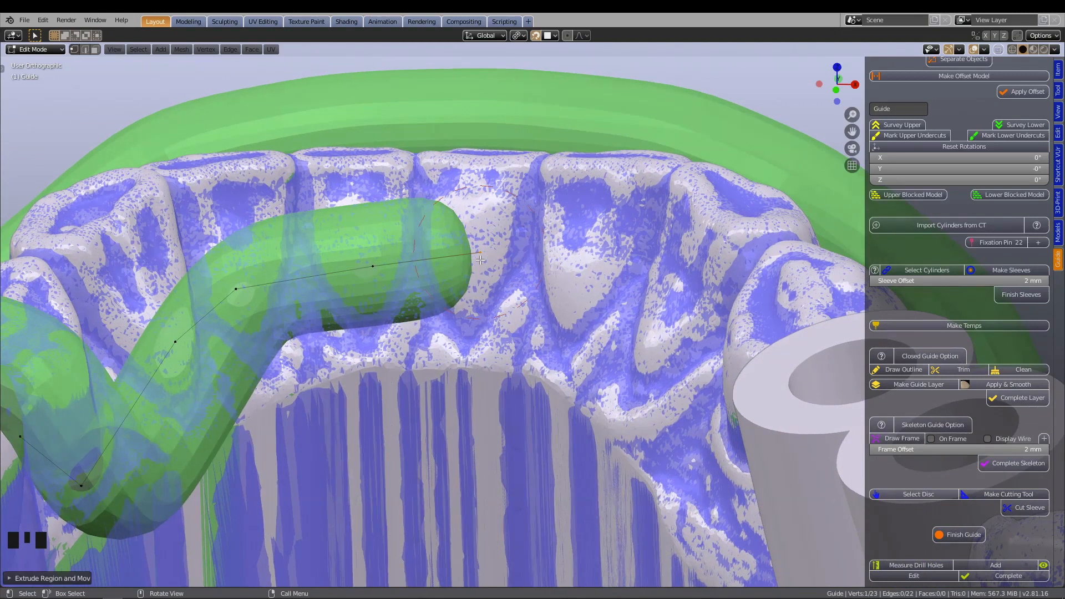
# Step: Select all the frame's points and shrink the skin thickness to a scale of about 0.8
pyautogui.scroll(-1, 477, 259)
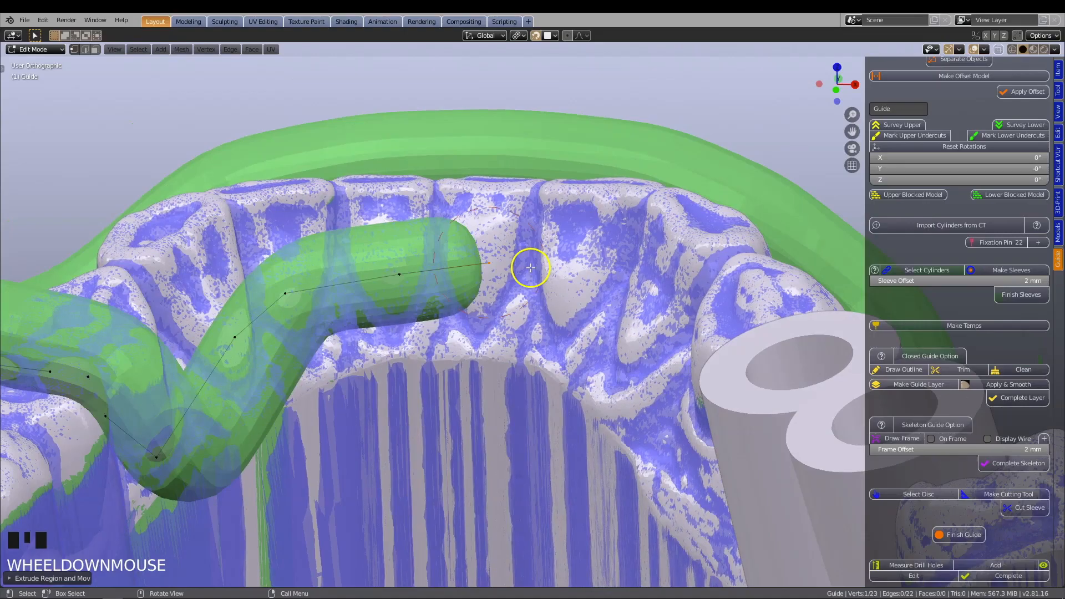
pyautogui.press('a')
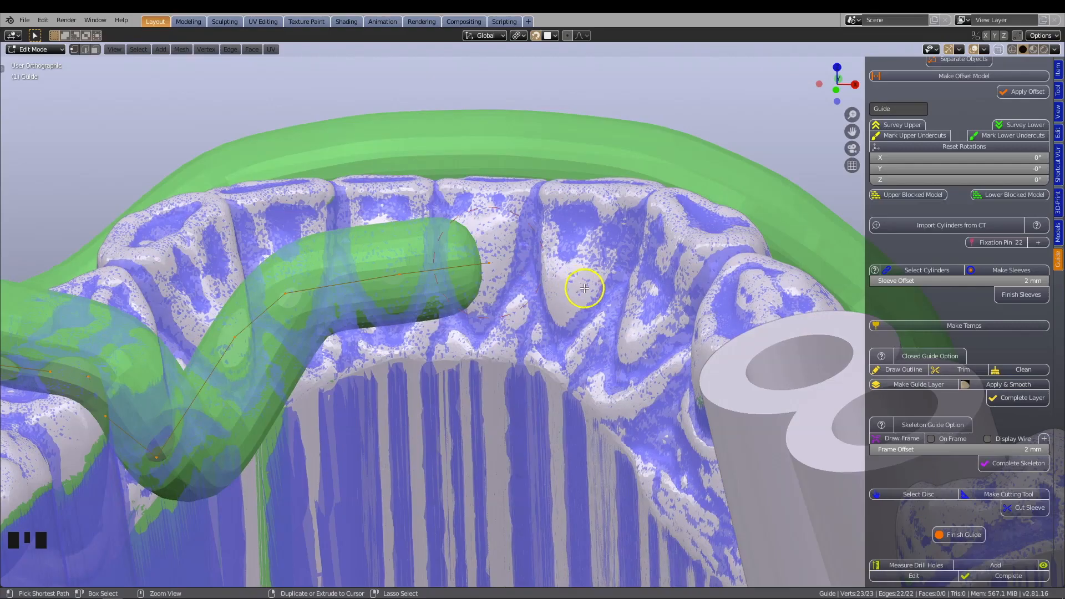
pyautogui.hotkey('ctrl', 'a')
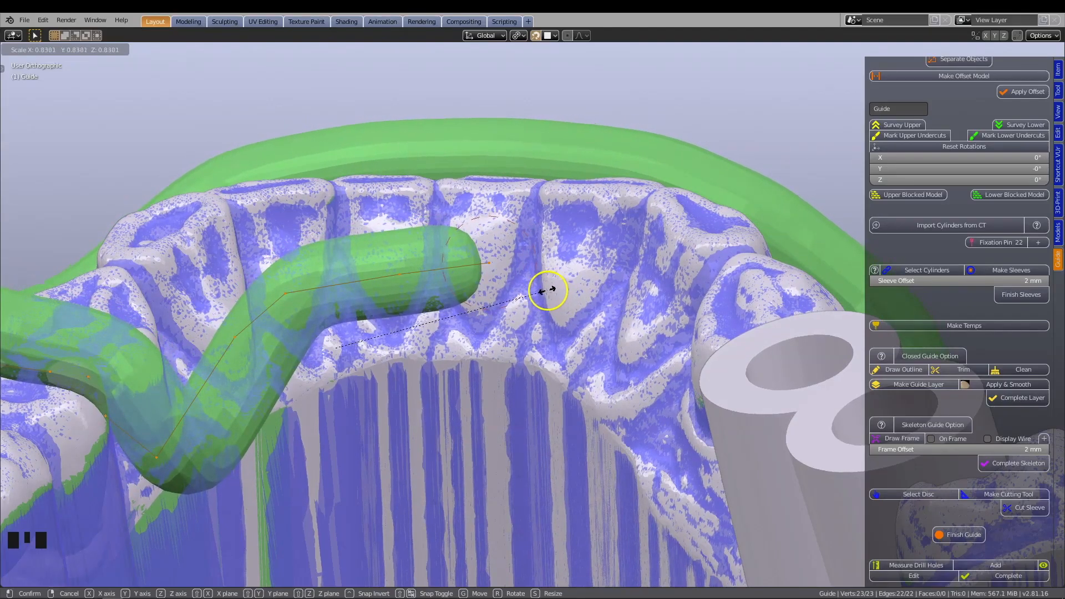
pyautogui.click(547, 291)
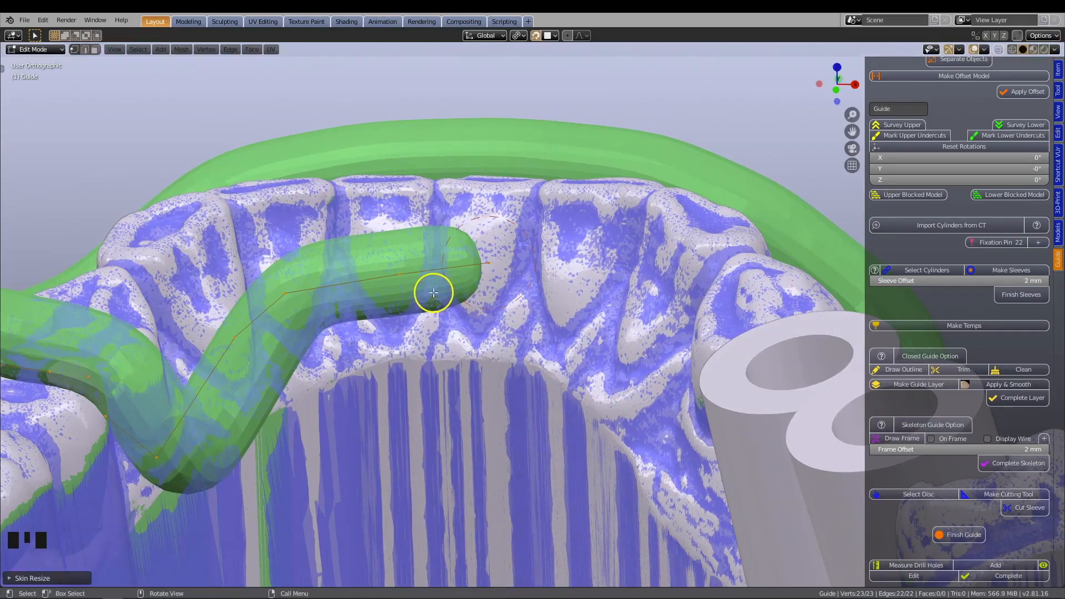
pyautogui.moveTo(448, 284); pyautogui.dragTo(454, 288, button='middle')
pyautogui.scroll(1, 453, 289)
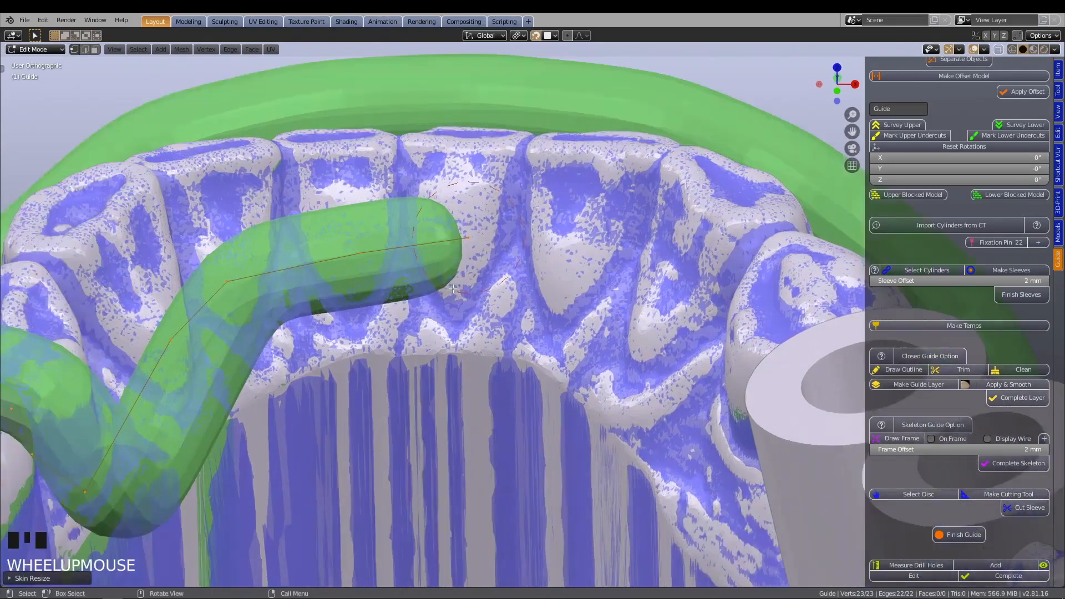
# Step: Select only the frame's end point and resize the skin thickness there
pyautogui.click(477, 232)
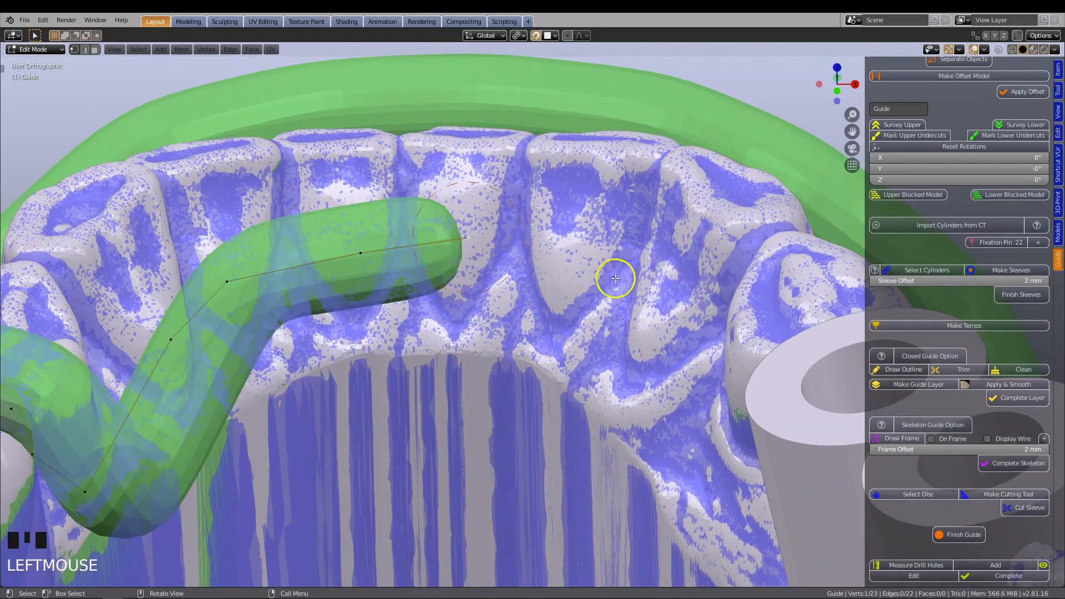
pyautogui.hotkey('ctrl', 'a')
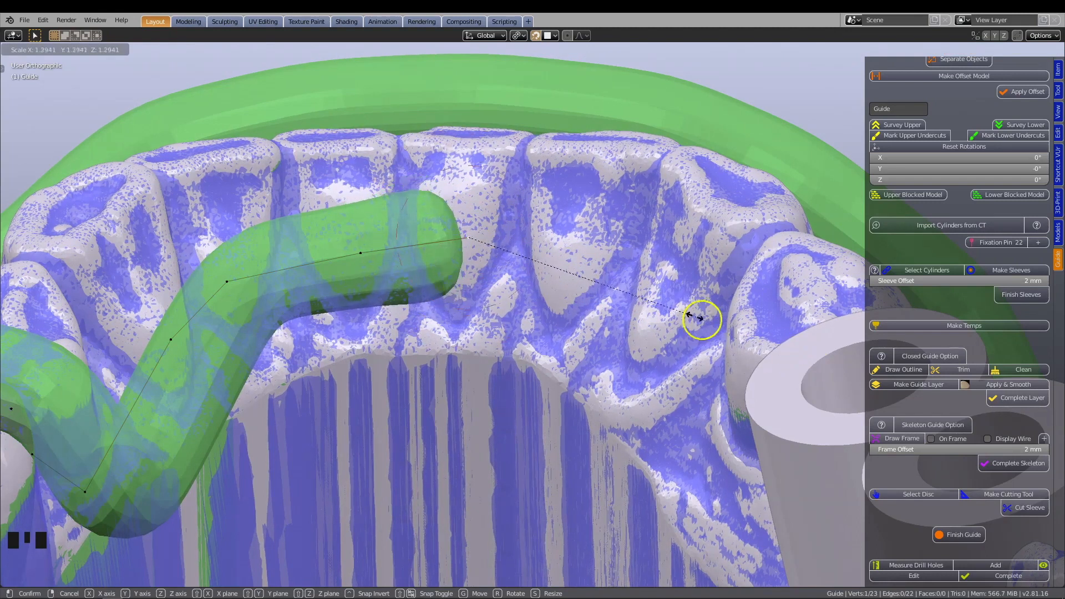
pyautogui.click(632, 286)
pyautogui.moveTo(377, 294); pyautogui.dragTo(431, 264, button='middle')
# Step: Extend the frame along the inner faces of the remaining front teeth toward the cylinder side
pyautogui.press('e')
pyautogui.click(571, 237)
pyautogui.press('e')
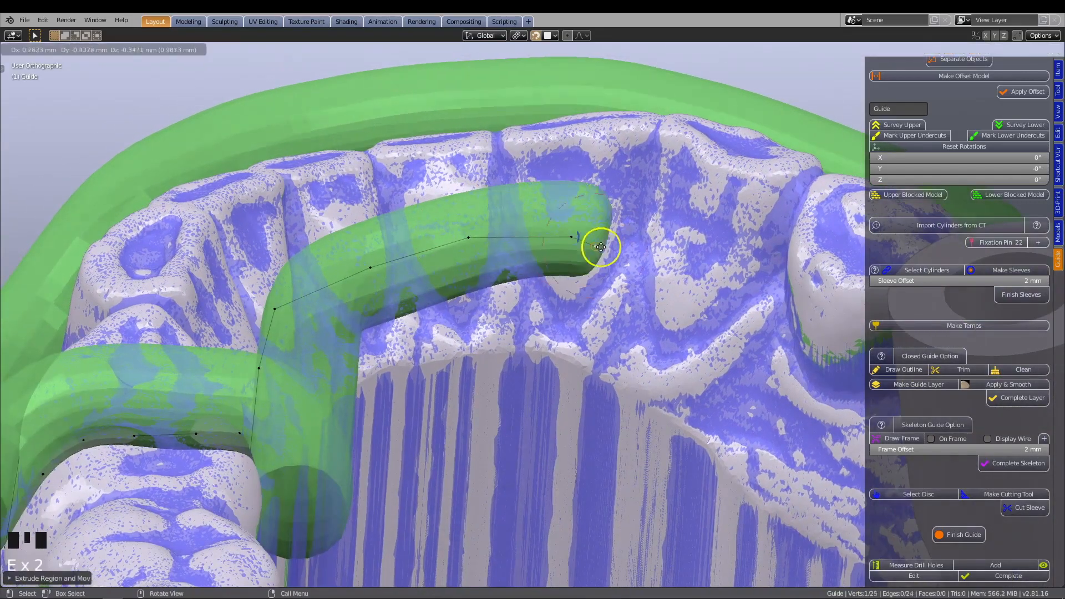
pyautogui.click(681, 271)
pyautogui.moveTo(563, 270); pyautogui.dragTo(605, 263, button='middle')
pyautogui.press('e')
pyautogui.click(491, 294)
# Step: Extrude the frame along the inner side of the arch past both cylinders to the rear molar
pyautogui.moveTo(491, 294); pyautogui.dragTo(551, 307, button='middle')
pyautogui.press('e')
pyautogui.click(502, 311)
pyautogui.press('e')
pyautogui.keyDown('shift'); pyautogui.moveTo(709, 328); pyautogui.dragTo(309, 268, button='middle'); pyautogui.keyUp('shift')
pyautogui.press('e')
pyautogui.click(485, 281)
pyautogui.press('e')
pyautogui.click(607, 176)
# Step: Extrude the frame around the back of the rear molar toward its starting end
pyautogui.moveTo(606, 176); pyautogui.dragTo(397, 405, button='middle')
pyautogui.scroll(2, 351, 347)
pyautogui.press('e')
pyautogui.click(350, 329)
pyautogui.scroll(2, 397, 377)
pyautogui.keyDown('shift'); pyautogui.moveTo(350, 360); pyautogui.dragTo(424, 228, button='middle'); pyautogui.keyUp('shift')
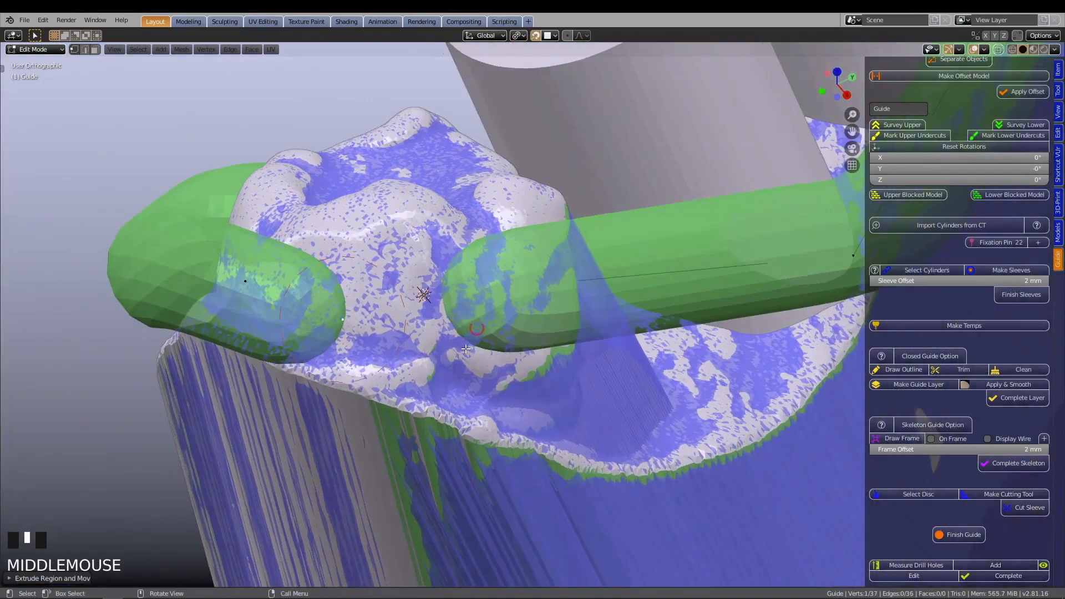
pyautogui.moveTo(323, 298); pyautogui.dragTo(344, 298, button='middle')
pyautogui.scroll(-2, 343, 299)
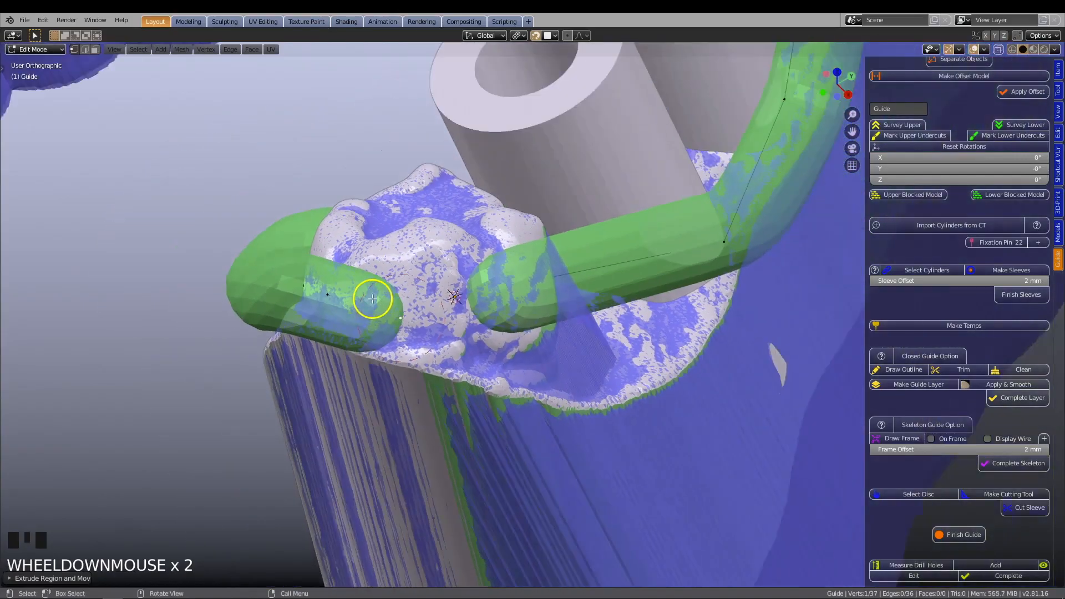
pyautogui.scroll(2, 328, 285)
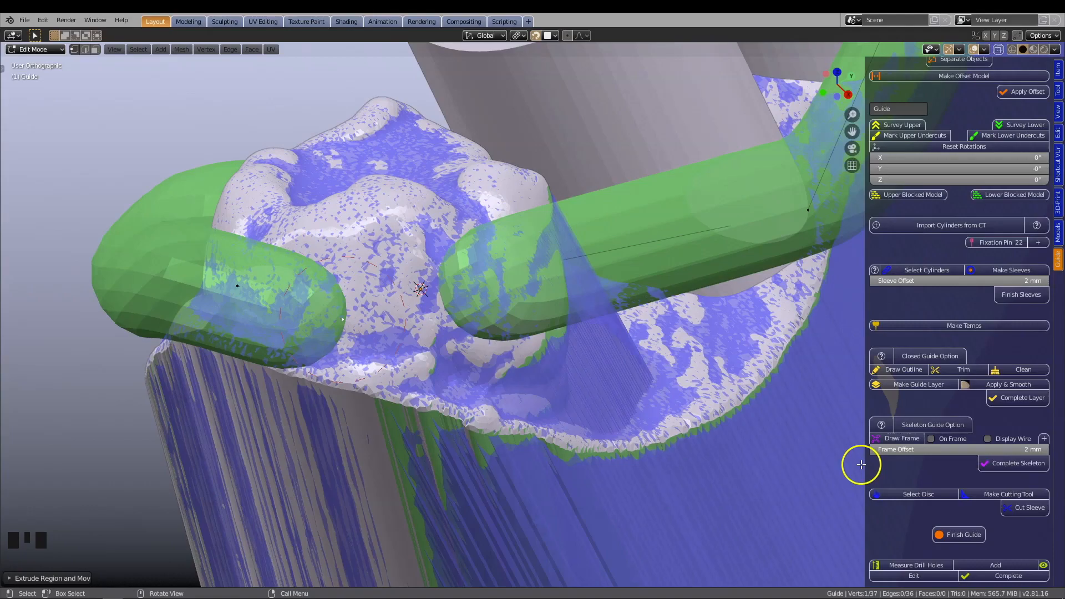
# Step: Show the edit points on the frame and close its loop by joining the two open ends beside the rear molar
pyautogui.click(932, 439)
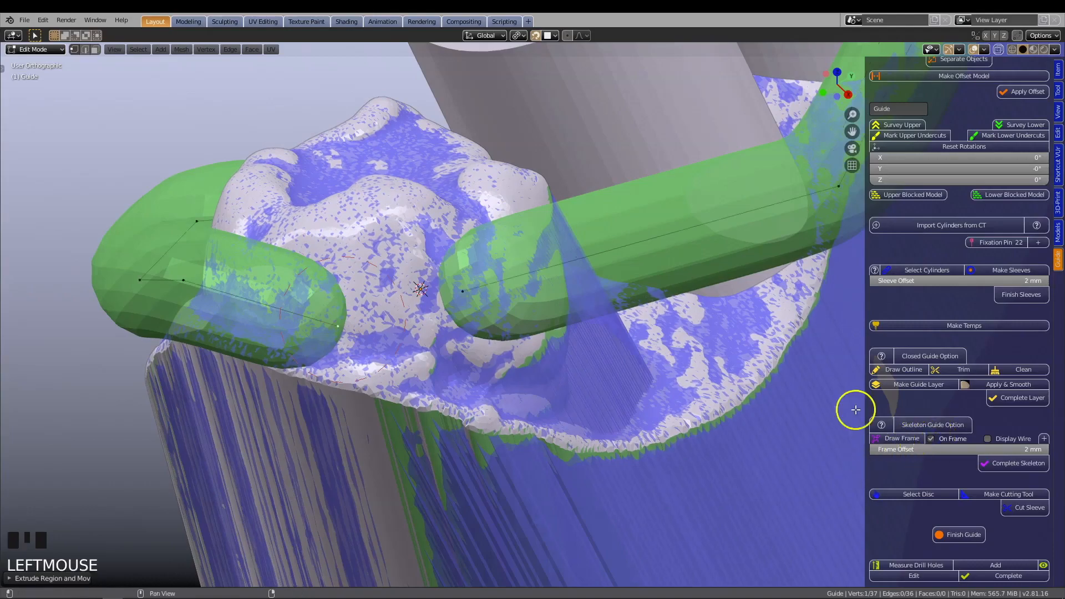
pyautogui.moveTo(373, 203); pyautogui.dragTo(314, 235, button='middle')
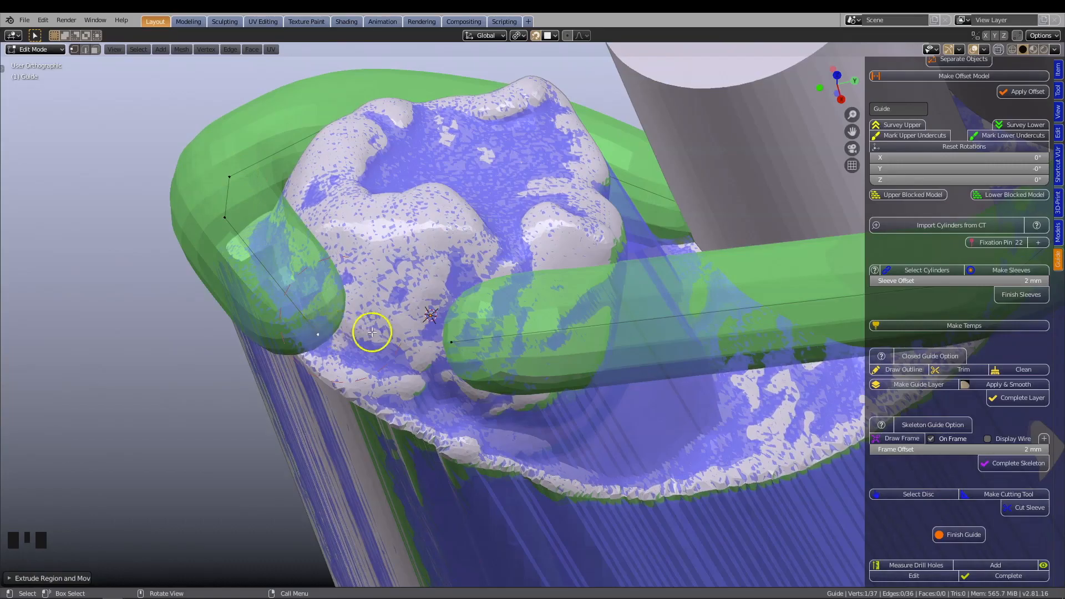
pyautogui.keyDown('shift'); pyautogui.click(452, 342); pyautogui.keyUp('shift')
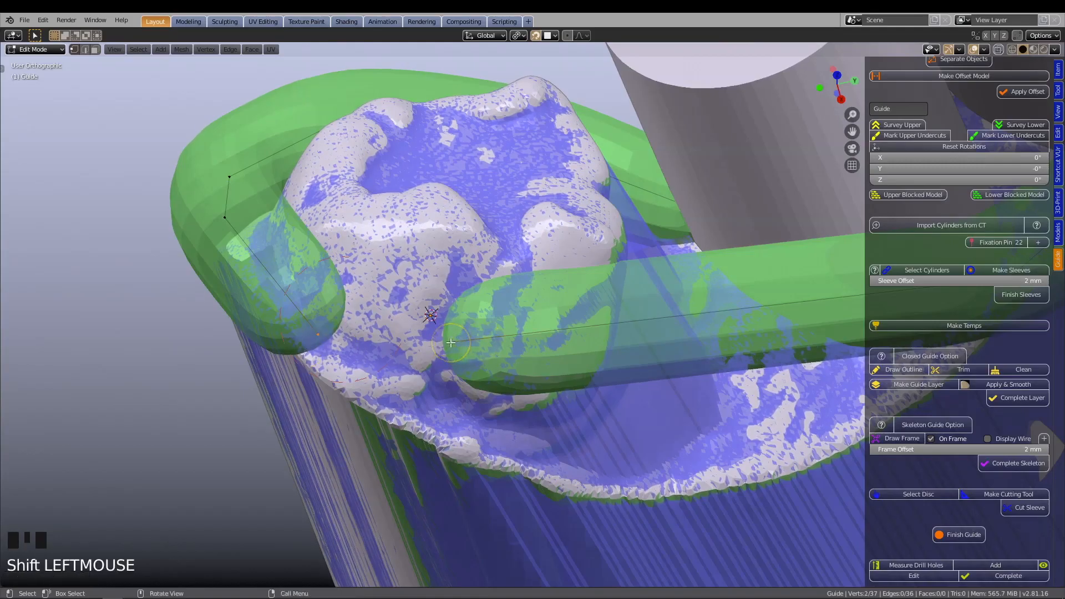
pyautogui.press('f')
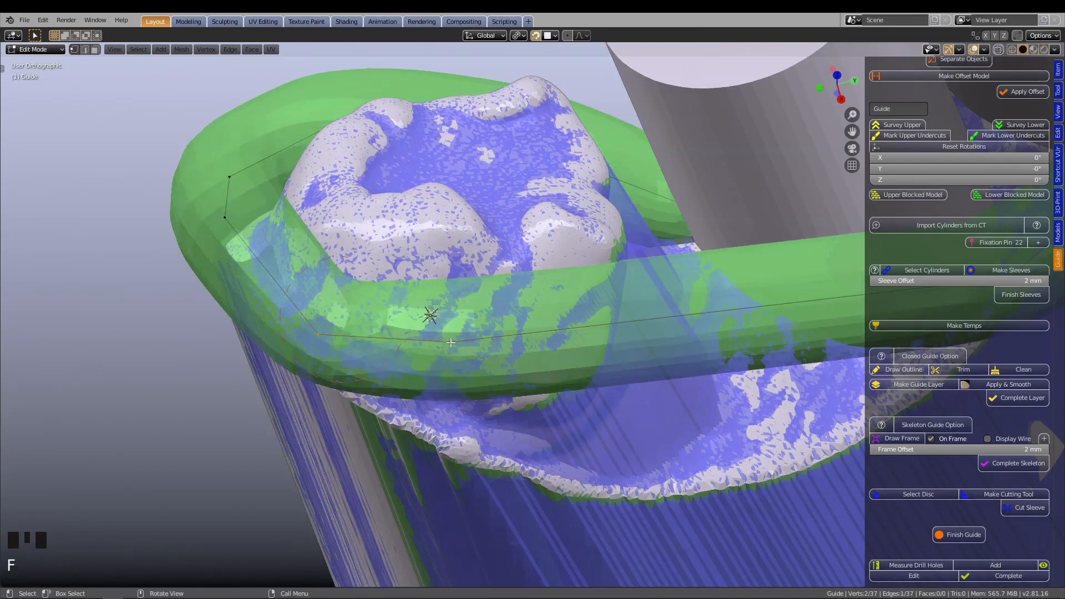
# Step: Add a midpoint to the outer frame segment beside the two cylinders
pyautogui.scroll(-5, 451, 343)
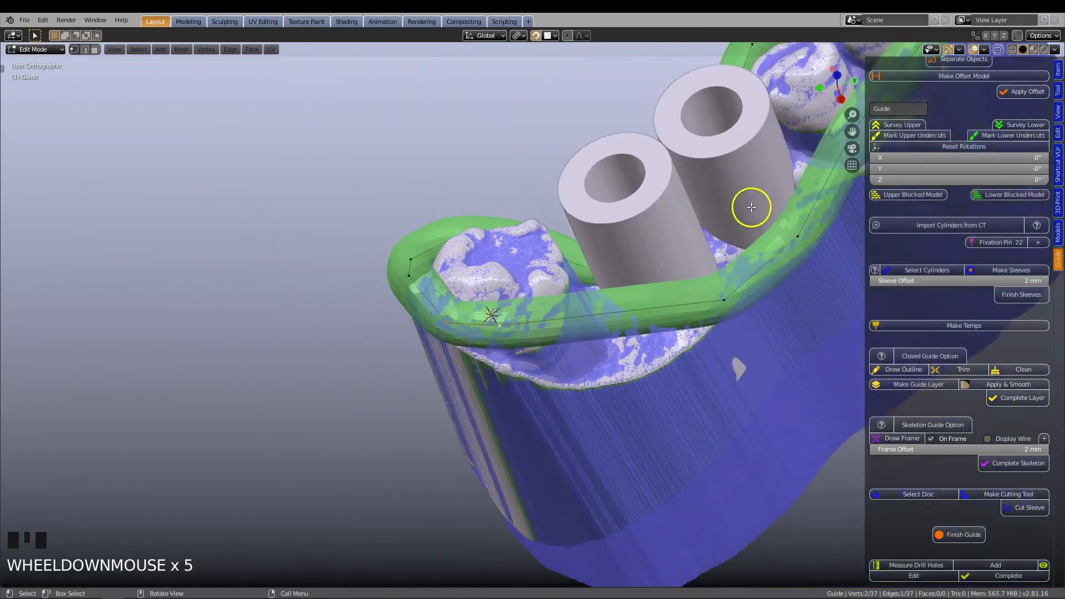
pyautogui.moveTo(759, 223); pyautogui.dragTo(396, 250, button='middle')
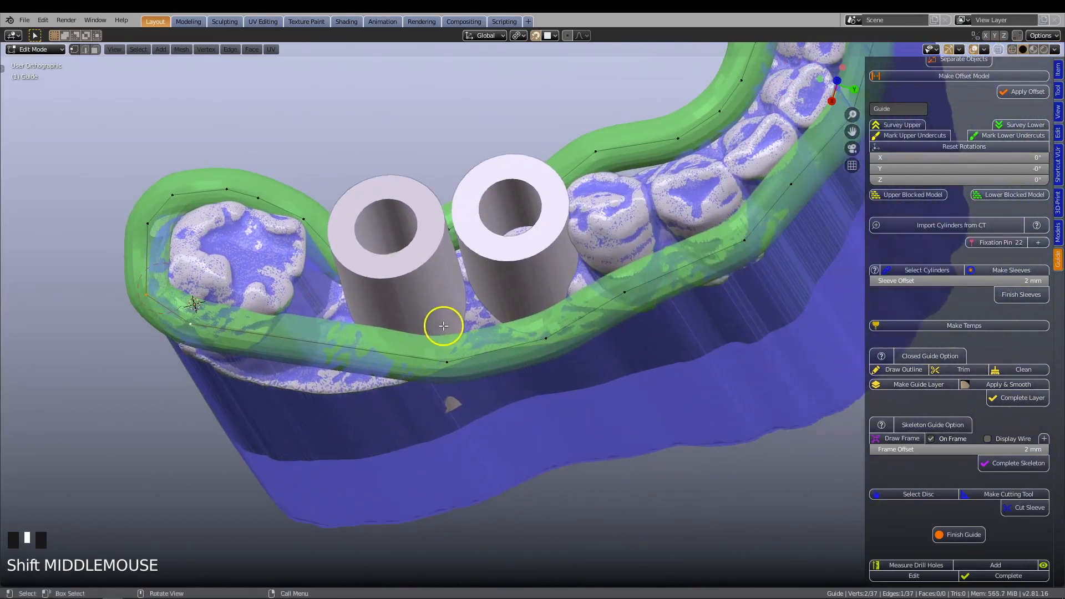
pyautogui.scroll(1, 444, 327)
pyautogui.moveTo(445, 327)
pyautogui.mouseDown(button='middle')
pyautogui.moveTo(435, 367)
pyautogui.moveTo(435, 340)
pyautogui.mouseUp(button='middle')
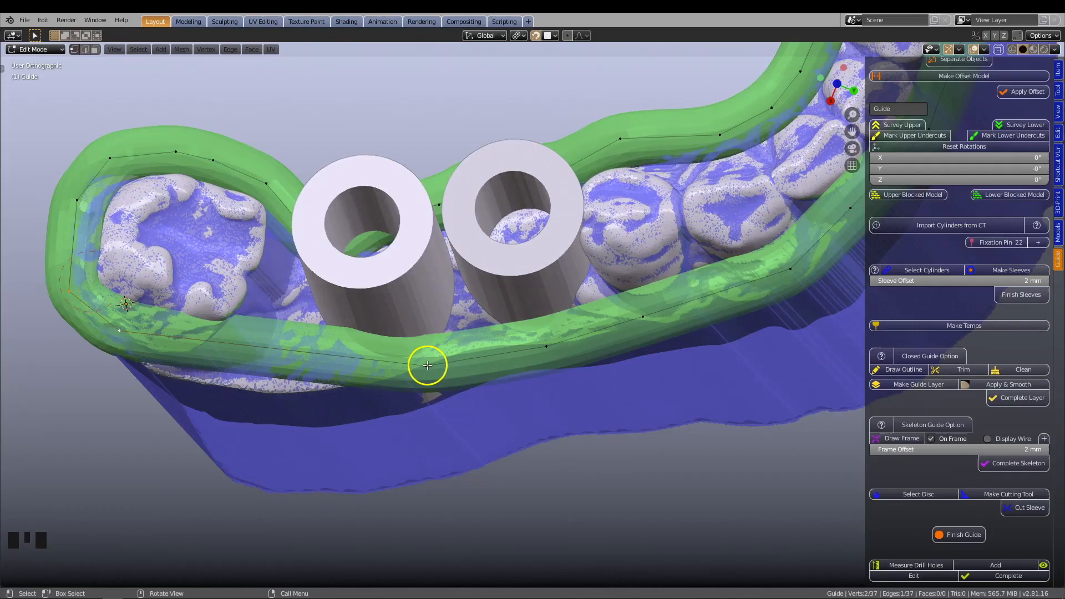
pyautogui.click(425, 365)
pyautogui.keyDown('shift'); pyautogui.click(546, 347); pyautogui.keyUp('shift')
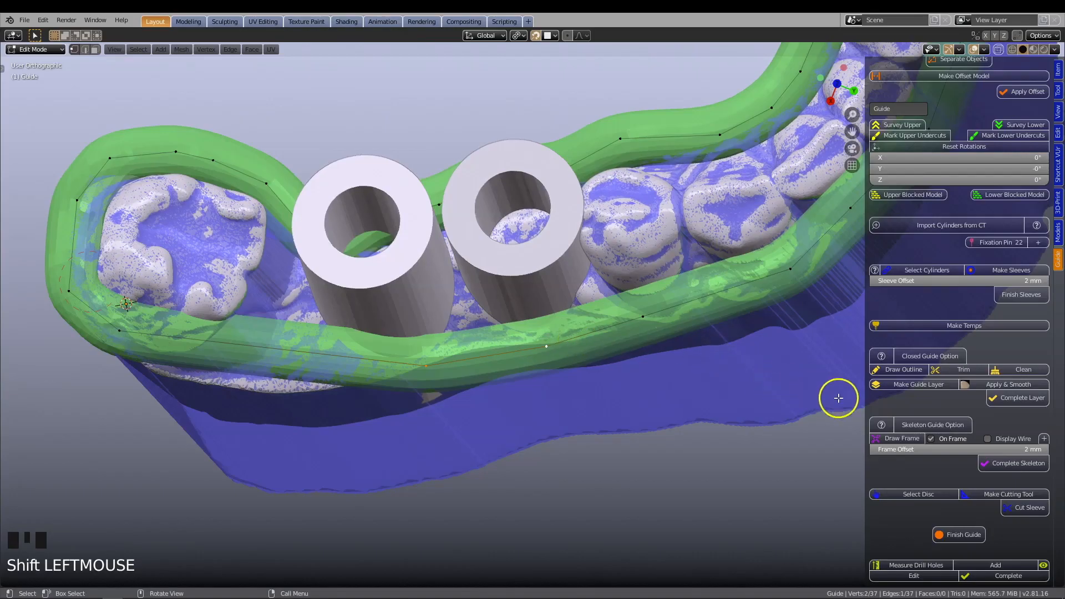
pyautogui.click(1044, 438)
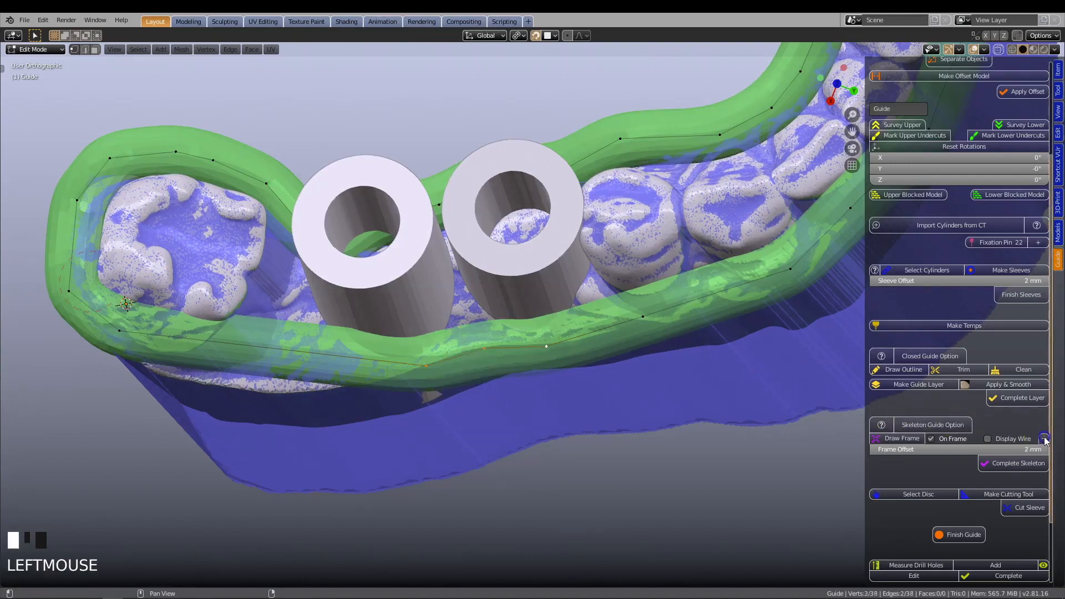
# Step: Bridge the inner and outer sides of the frame between the two cylinders with a connecting edge
pyautogui.scroll(2, 476, 352)
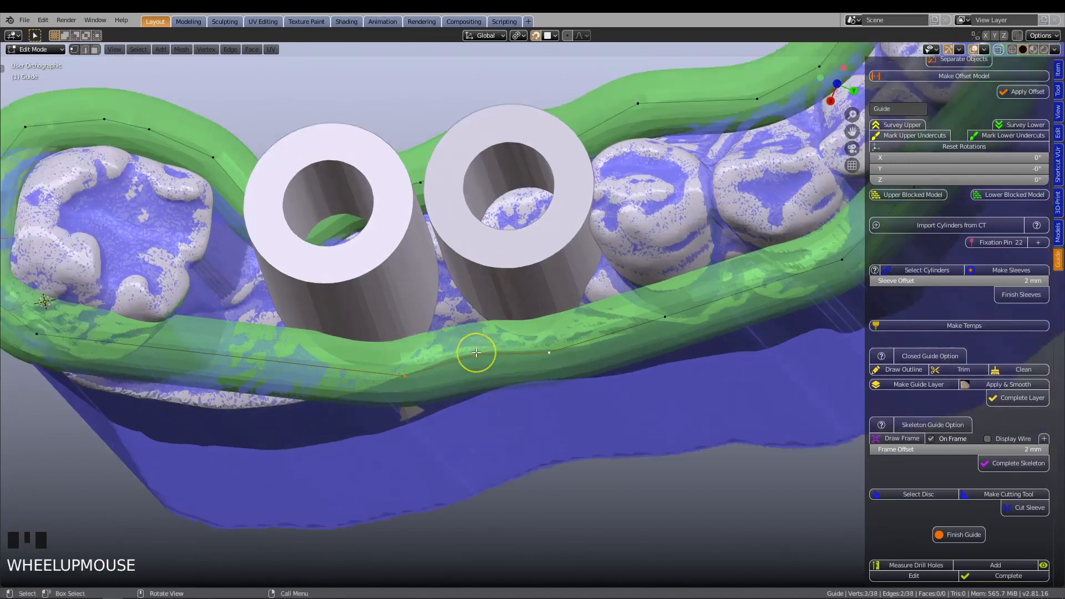
pyautogui.moveTo(476, 352); pyautogui.dragTo(468, 373, button='middle')
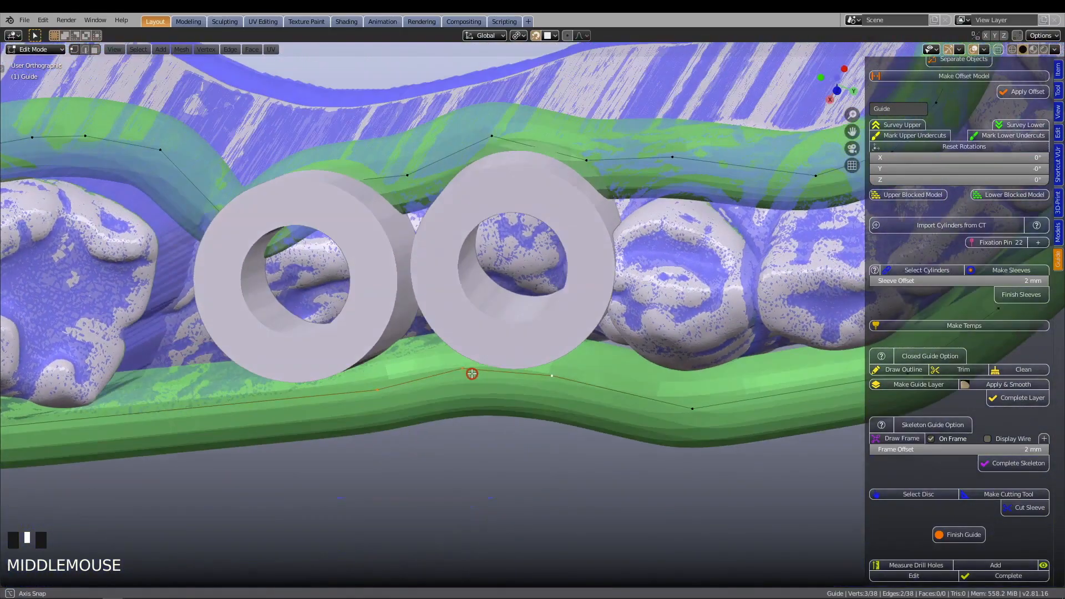
pyautogui.click(410, 176)
pyautogui.moveTo(433, 209); pyautogui.dragTo(442, 193, button='middle')
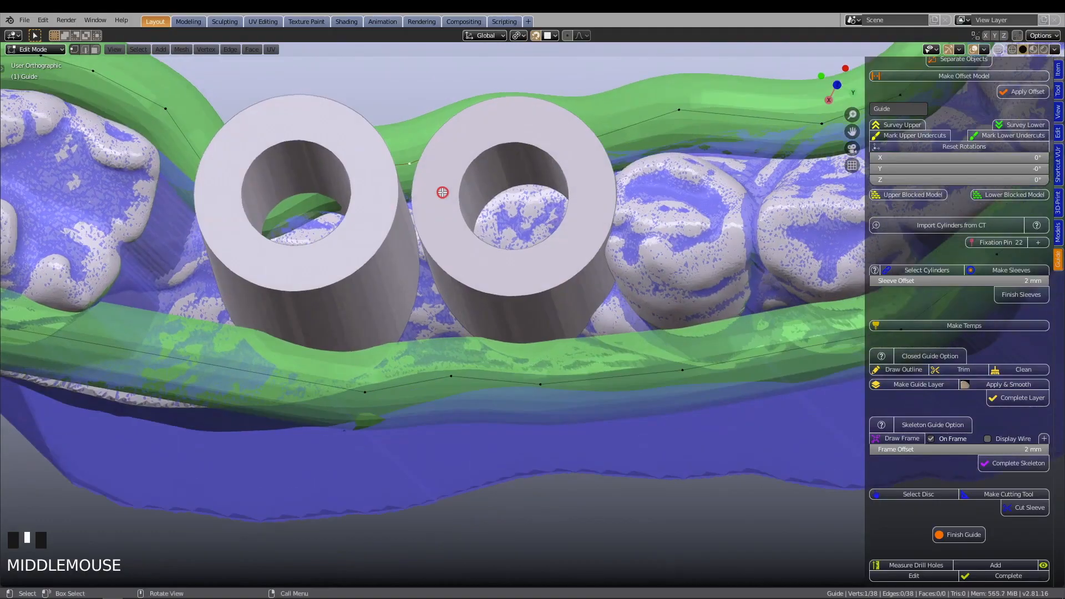
pyautogui.keyDown('shift'); pyautogui.click(452, 376); pyautogui.keyUp('shift')
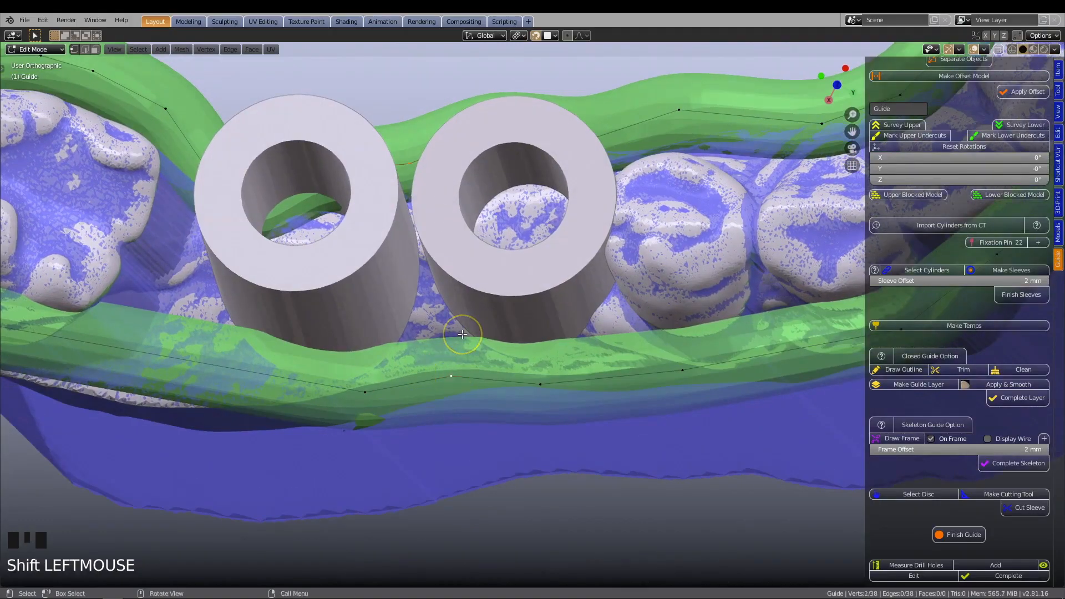
pyautogui.press('f')
# Step: Extrude a crossbar over the tooth next to the cylinders and join it to the inner side of the frame
pyautogui.scroll(-2, 466, 322)
pyautogui.moveTo(473, 300); pyautogui.dragTo(473, 269, button='middle')
pyautogui.click(634, 302)
pyautogui.moveTo(661, 278); pyautogui.dragTo(679, 289, button='middle')
pyautogui.scroll(1, 676, 289)
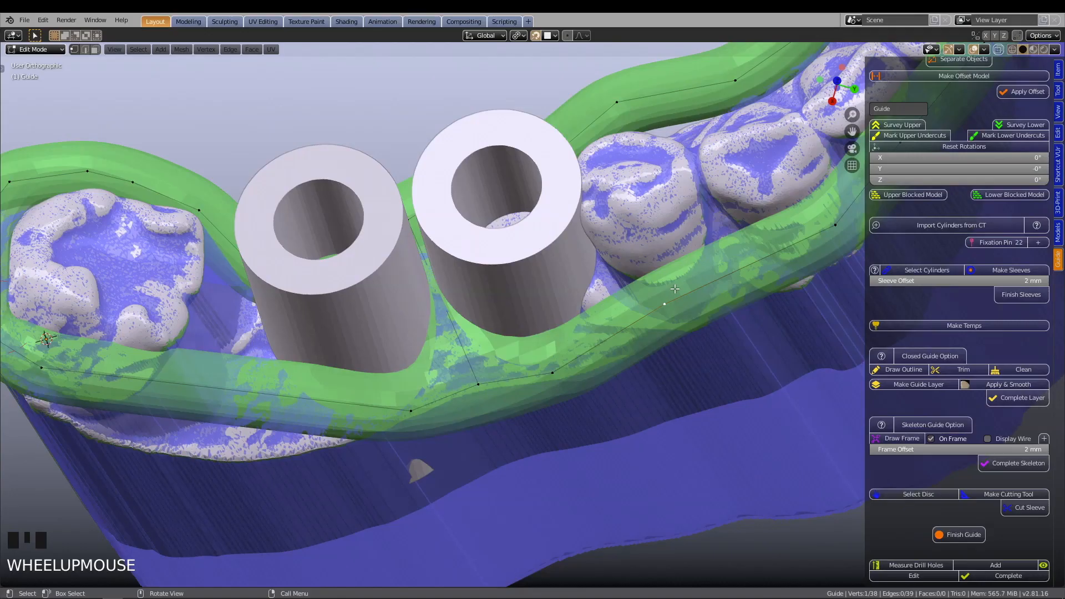
pyautogui.press('e')
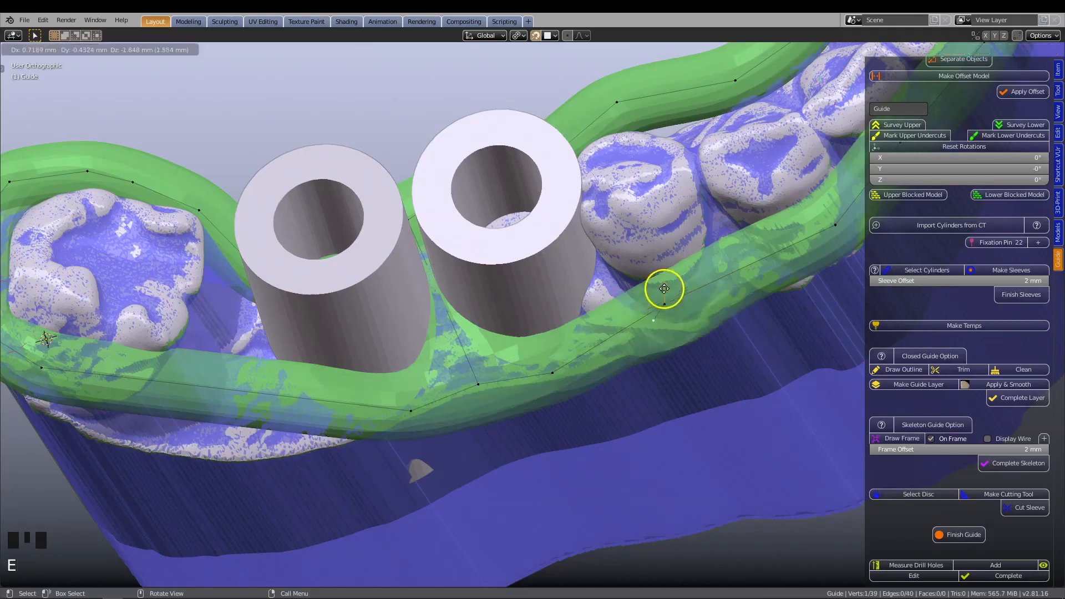
pyautogui.press('e')
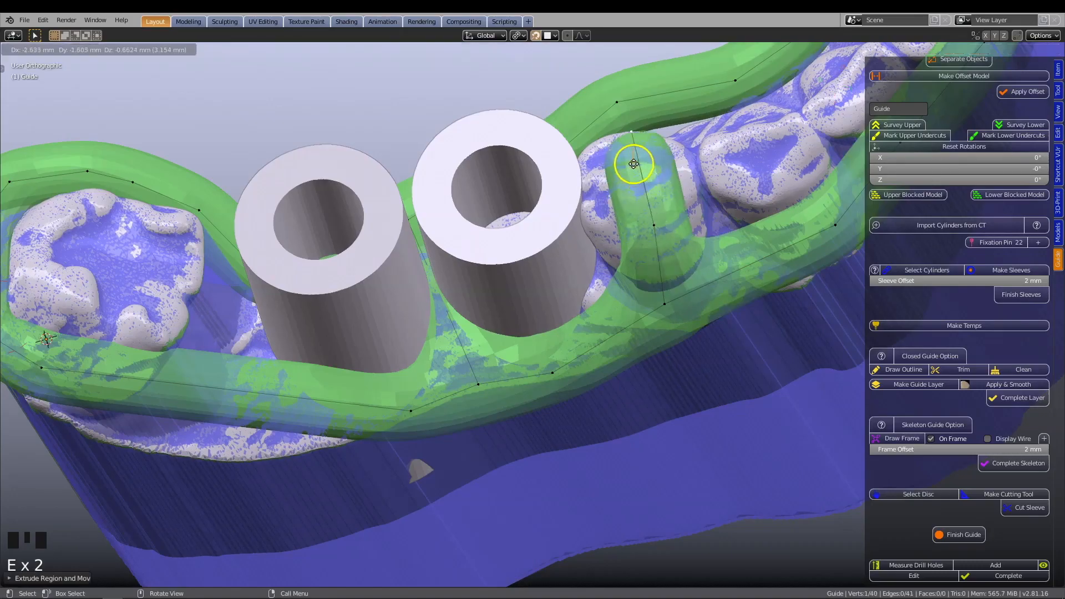
pyautogui.click(634, 161)
pyautogui.moveTo(634, 162); pyautogui.dragTo(623, 182, button='middle')
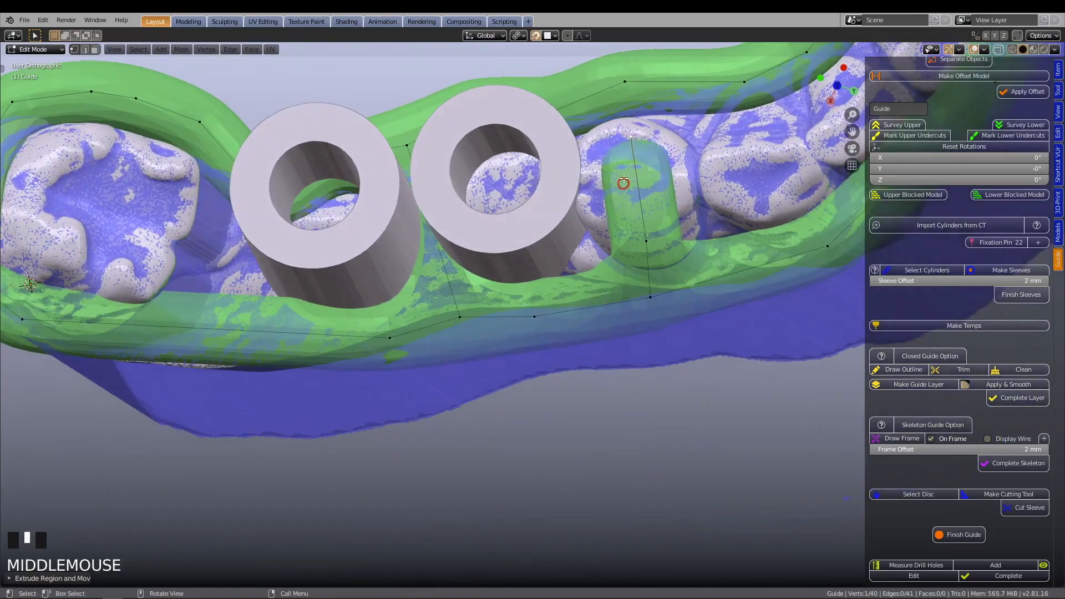
pyautogui.keyDown('shift'); pyautogui.click(625, 82); pyautogui.keyUp('shift')
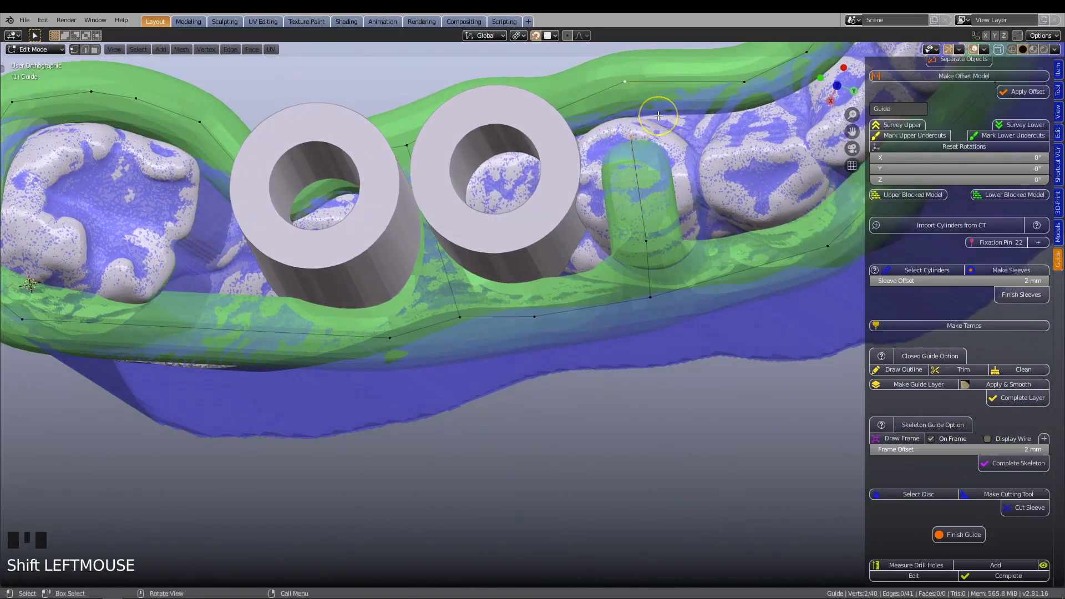
pyautogui.press('f')
# Step: Extrude a second crossbar over the front teeth and join it to the inner frame point opposite
pyautogui.scroll(-3, 668, 161)
pyautogui.keyDown('shift'); pyautogui.moveTo(681, 178); pyautogui.dragTo(578, 270, button='middle'); pyautogui.keyUp('shift')
pyautogui.click(634, 305)
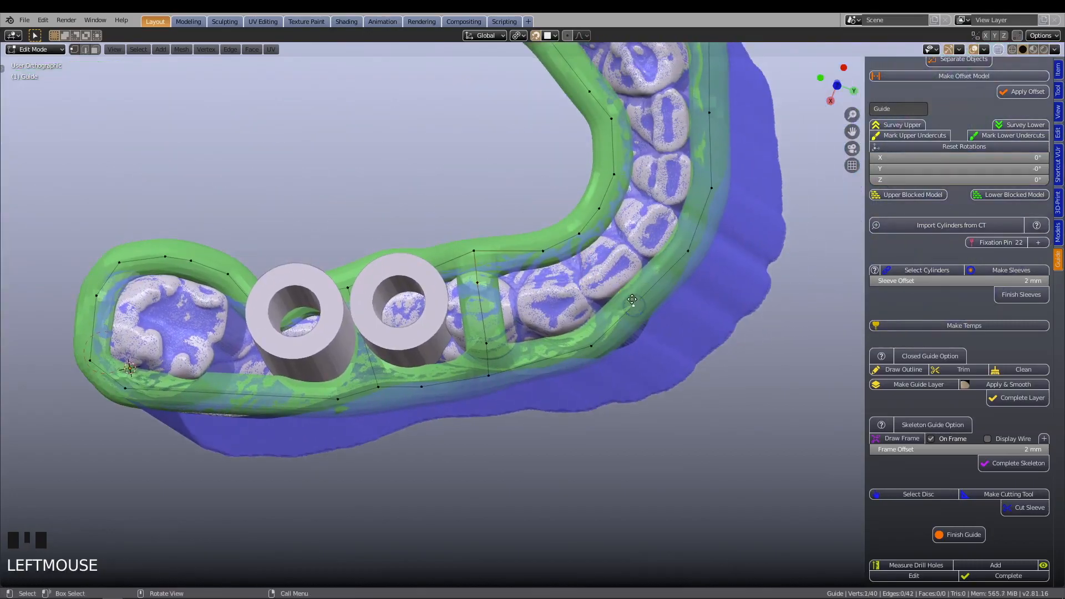
pyautogui.press('e')
pyautogui.click(618, 266)
pyautogui.press('e')
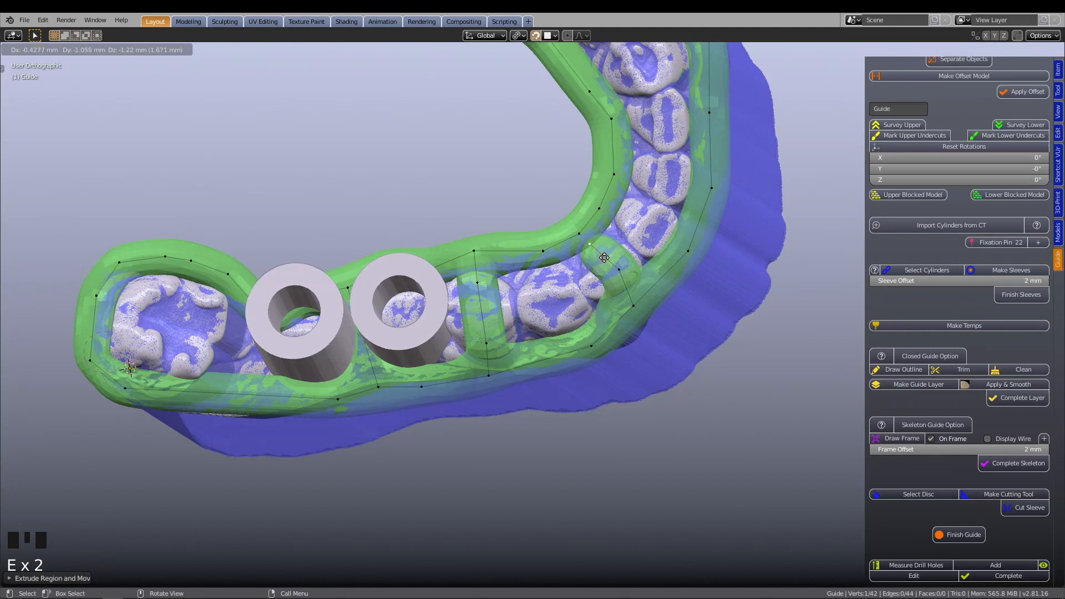
pyautogui.click(604, 258)
pyautogui.keyDown('shift'); pyautogui.click(579, 234); pyautogui.keyUp('shift')
pyautogui.press('f')
# Step: Extrude a third crossbar over the tooth past the front teeth, away from the cylinders, and connect it to the inner frame
pyautogui.moveTo(643, 250); pyautogui.dragTo(555, 357, button='middle')
pyautogui.click(620, 348)
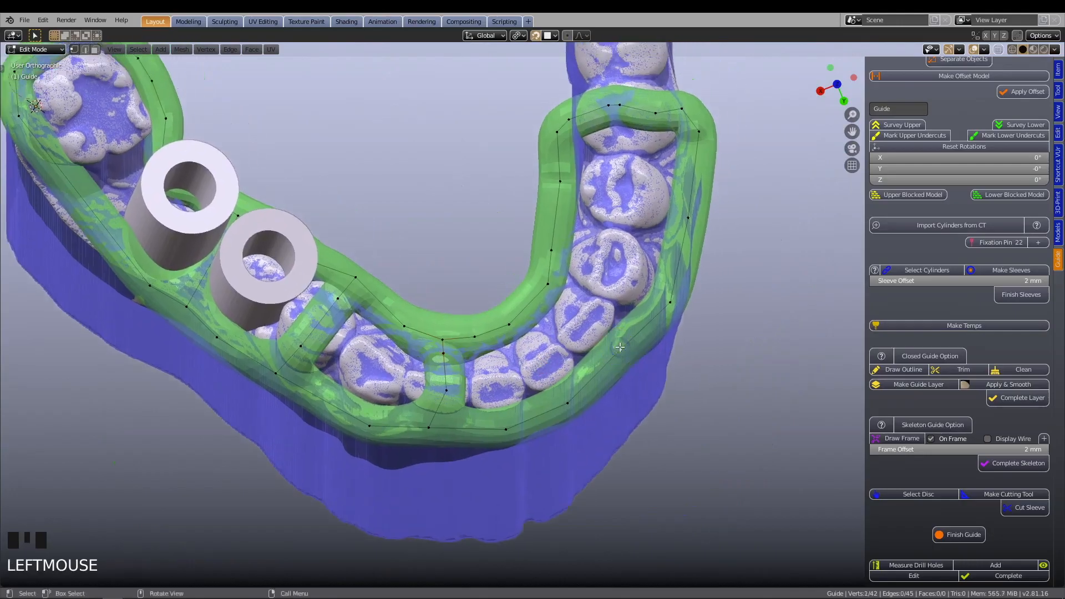
pyautogui.press('e')
pyautogui.click(596, 317)
pyautogui.press('e')
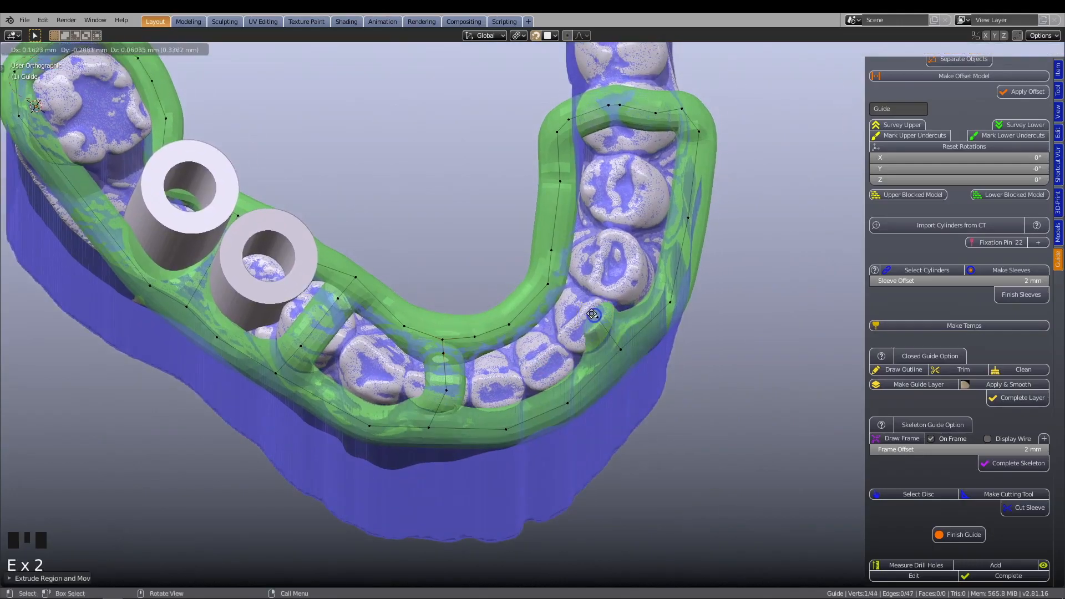
pyautogui.click(575, 300)
pyautogui.keyDown('shift'); pyautogui.click(549, 285); pyautogui.keyUp('shift')
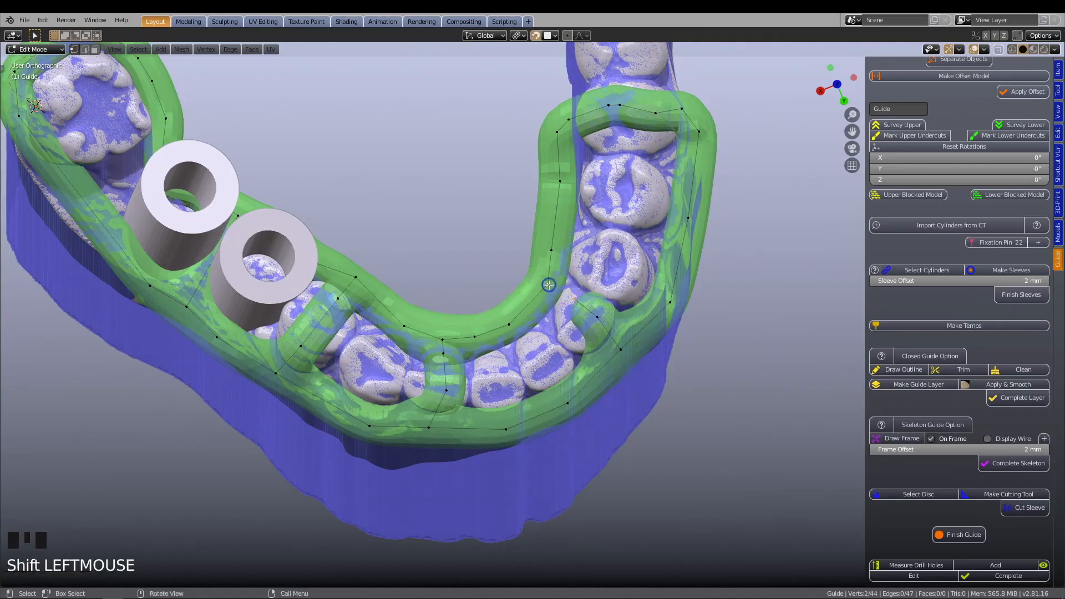
pyautogui.press('f')
# Step: Extrude a fourth crossbar over the molar on the side opposite the cylinders and connect it to the inner frame
pyautogui.click(687, 218)
pyautogui.press('e')
pyautogui.click(641, 189)
pyautogui.press('e')
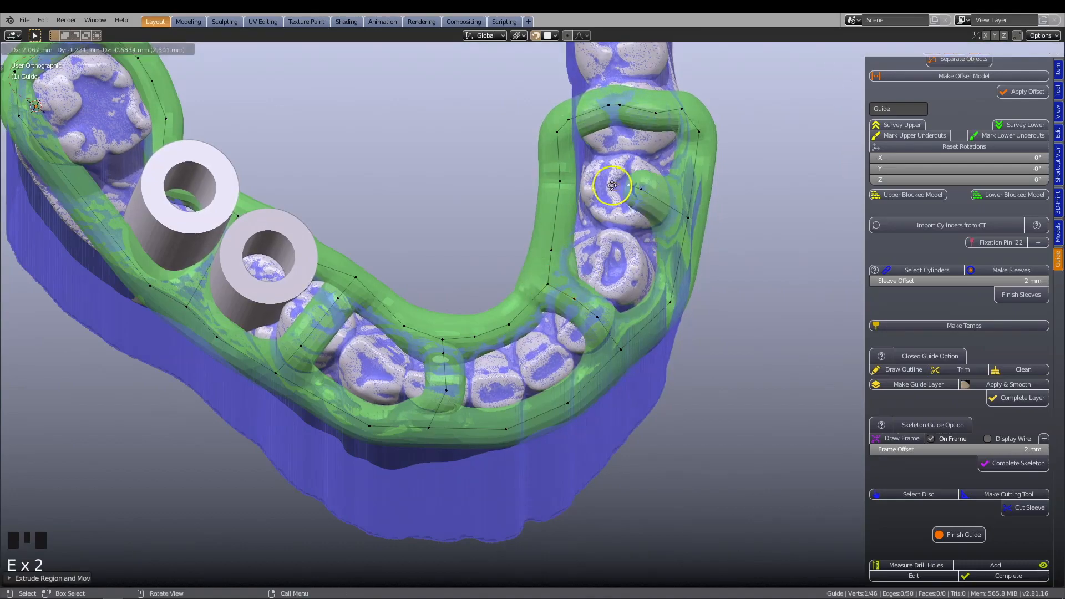
pyautogui.click(605, 185)
pyautogui.keyDown('shift'); pyautogui.click(561, 181); pyautogui.keyUp('shift')
pyautogui.press('f')
# Step: Reposition the inner middle point of the third crossbar over its tooth
pyautogui.moveTo(587, 236); pyautogui.dragTo(592, 200, button='middle')
pyautogui.scroll(3, 603, 279)
pyautogui.moveTo(603, 280); pyautogui.dragTo(578, 305, button='middle')
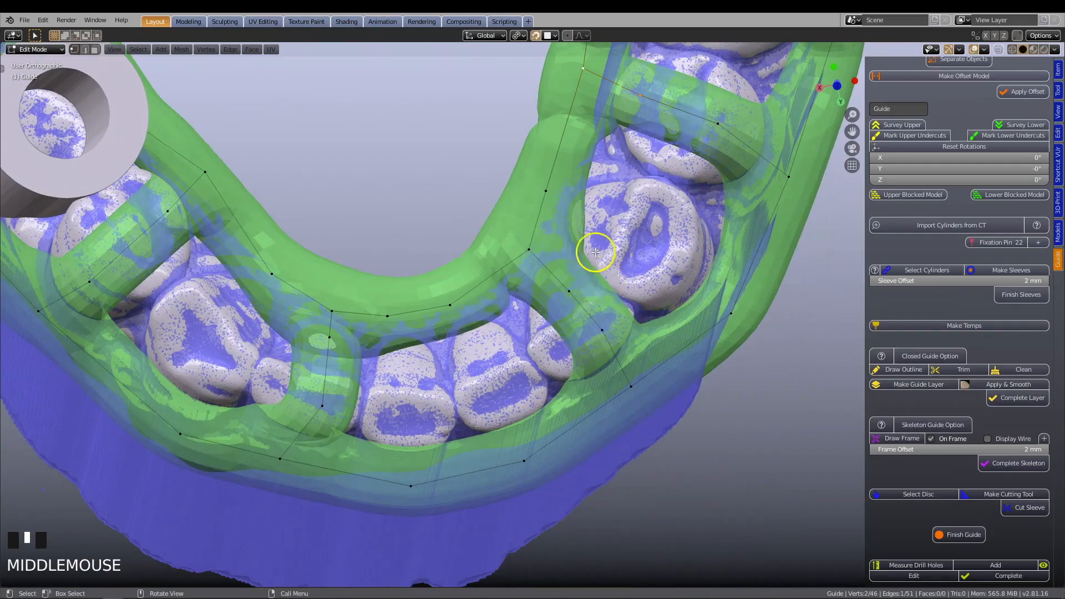
pyautogui.click(570, 291)
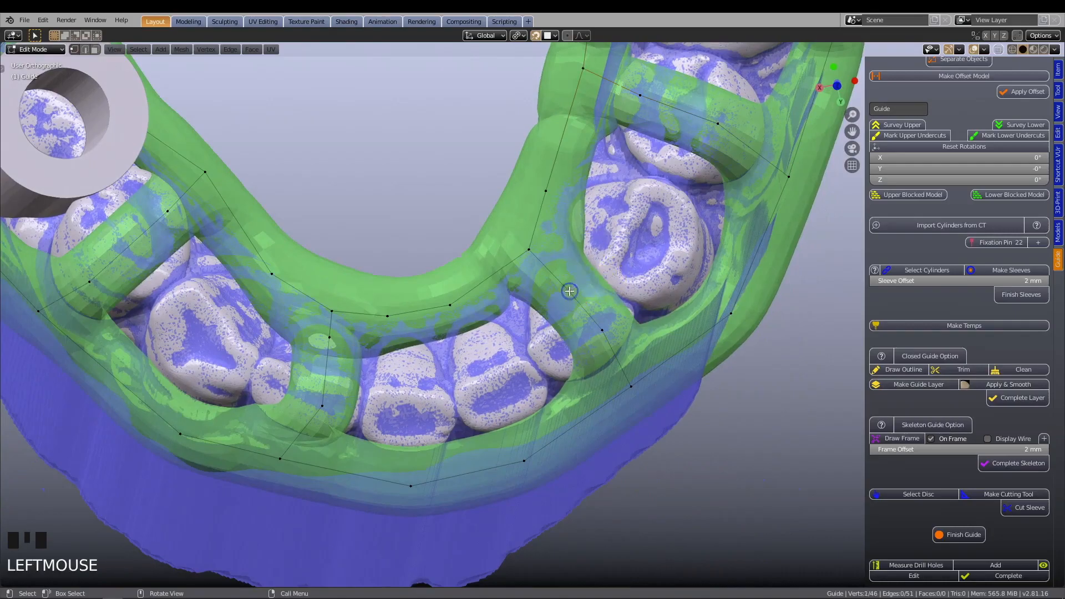
pyautogui.press('g')
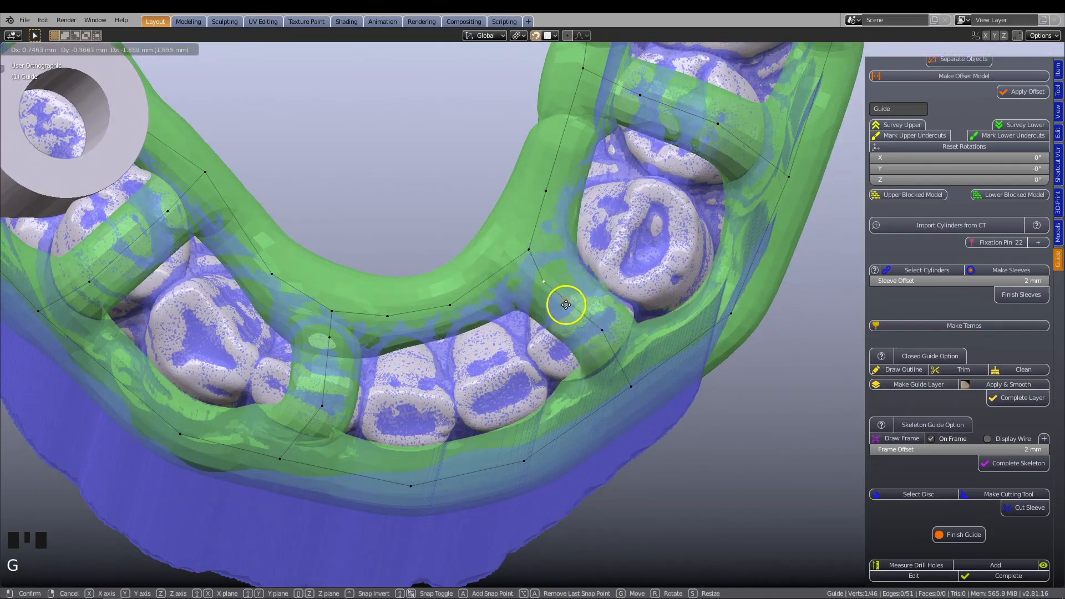
pyautogui.click(587, 341)
# Step: Turn on the wire display for the skeleton frame
pyautogui.moveTo(589, 340); pyautogui.dragTo(538, 267, button='middle')
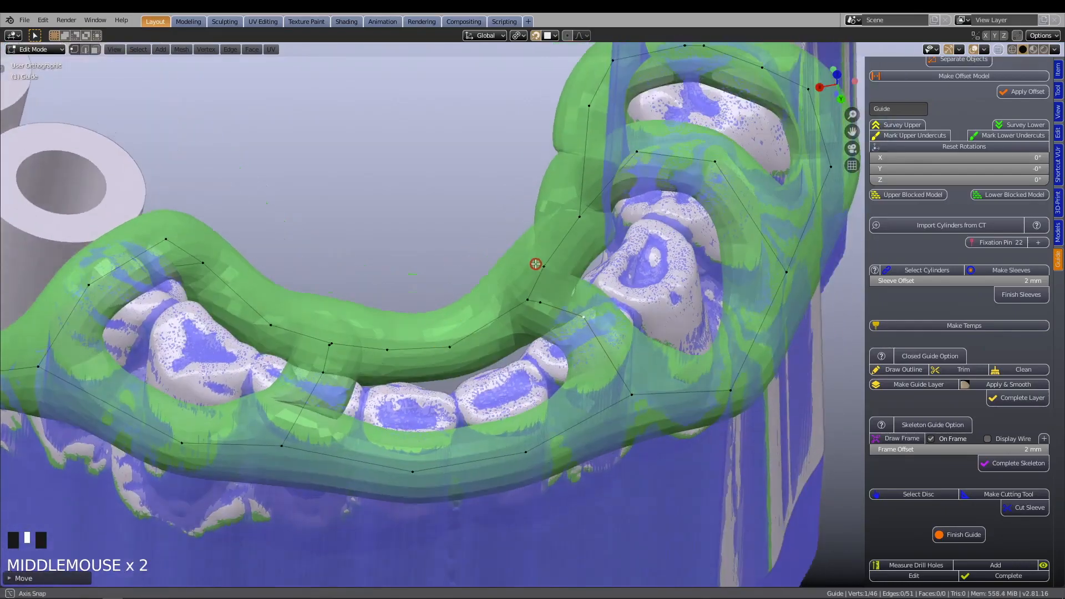
pyautogui.keyDown('shift'); pyautogui.moveTo(364, 382); pyautogui.dragTo(544, 338, button='middle'); pyautogui.keyUp('shift')
pyautogui.scroll(3, 492, 375)
pyautogui.moveTo(493, 375); pyautogui.dragTo(484, 407, button='middle')
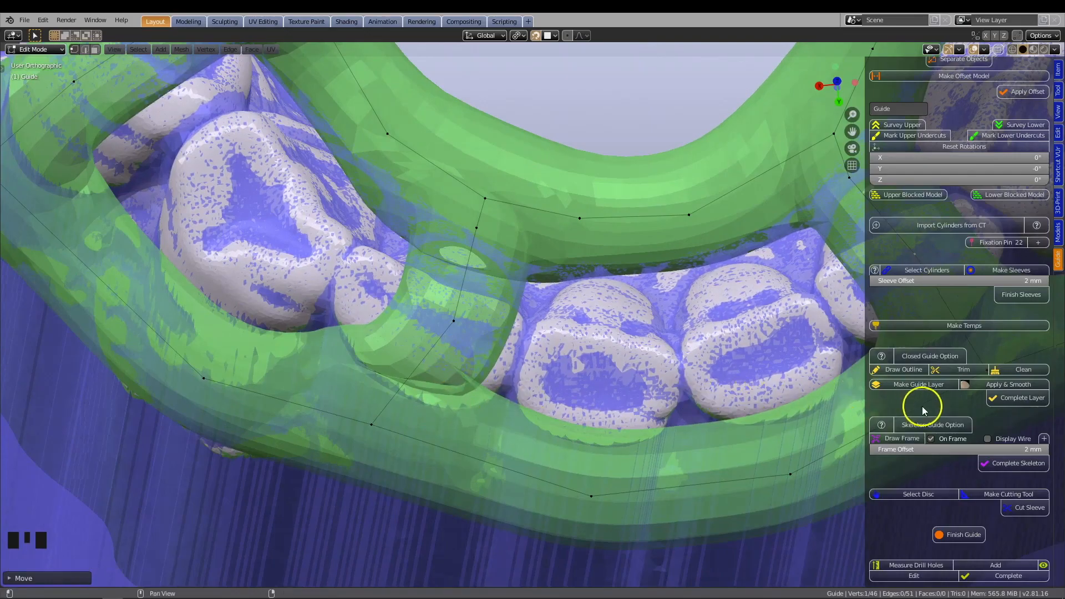
pyautogui.click(990, 438)
# Step: Lower the outer frame point at the base of the front teeth crossbar
pyautogui.moveTo(662, 348); pyautogui.dragTo(600, 263, button='middle')
pyautogui.scroll(-2, 633, 313)
pyautogui.scroll(-2, 617, 263)
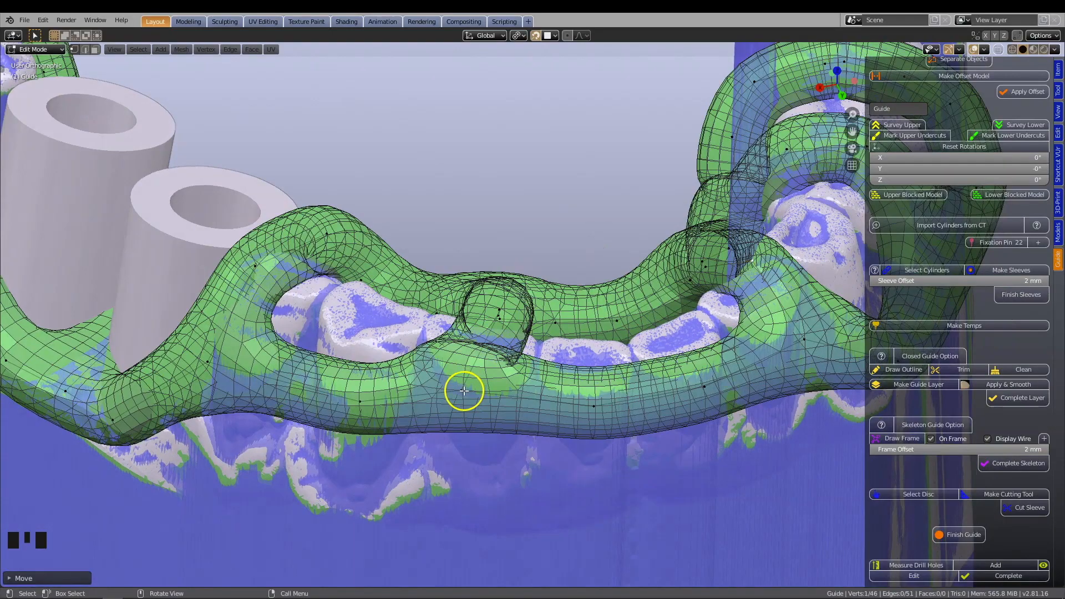
pyautogui.click(463, 390)
pyautogui.moveTo(484, 388); pyautogui.dragTo(485, 391, button='middle')
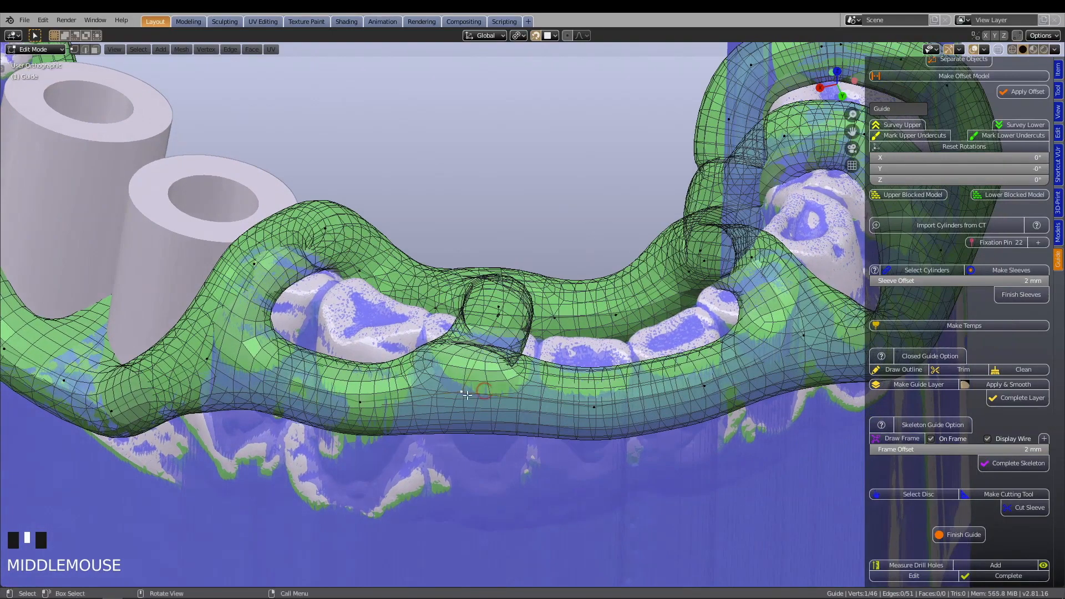
pyautogui.press('g')
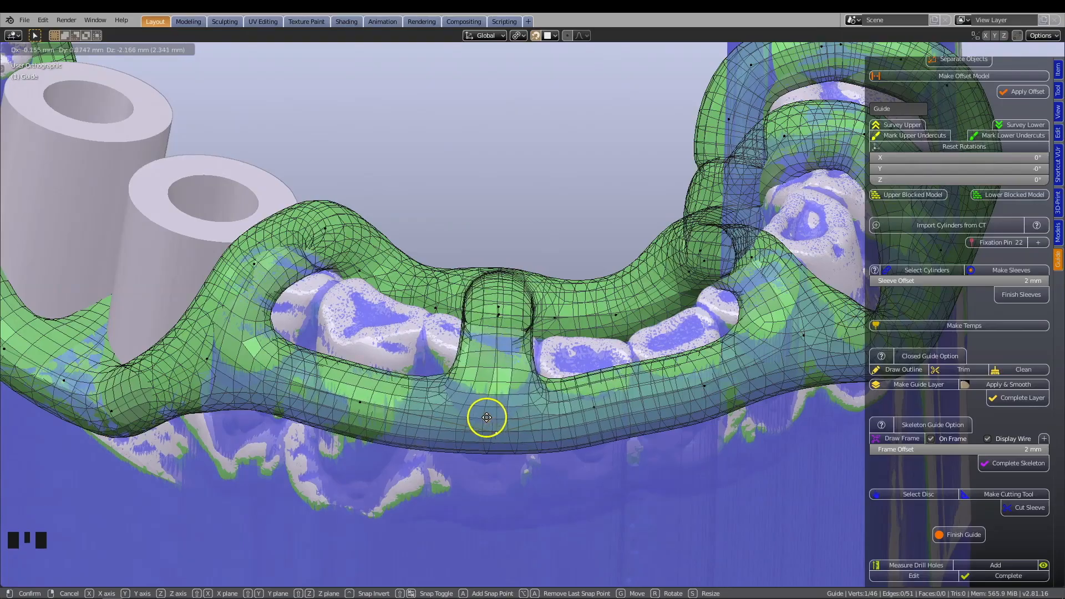
pyautogui.click(486, 418)
# Step: Lower the inner frame point where the front teeth crossbar meets the inner side of the arch
pyautogui.moveTo(487, 417); pyautogui.dragTo(319, 351, button='middle')
pyautogui.keyDown('shift'); pyautogui.moveTo(516, 409); pyautogui.dragTo(508, 342, button='middle'); pyautogui.keyUp('shift')
pyautogui.scroll(2, 542, 312)
pyautogui.click(504, 347)
pyautogui.press('g')
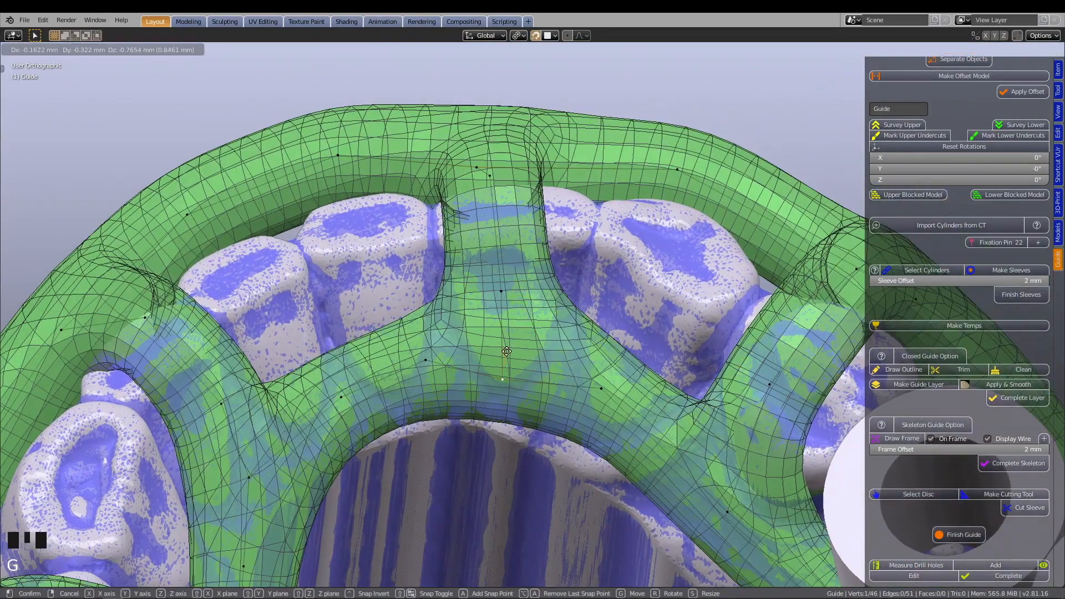
pyautogui.click(507, 351)
# Step: Raise the inner frame point at the base of the crossbar nearest the frame end opposite the sleeve cylinders
pyautogui.scroll(-2, 521, 349)
pyautogui.moveTo(521, 347)
pyautogui.mouseDown(button='middle')
pyautogui.moveTo(571, 335)
pyautogui.moveTo(488, 316)
pyautogui.moveTo(455, 358)
pyautogui.moveTo(464, 352)
pyautogui.moveTo(403, 298)
pyautogui.moveTo(459, 290)
pyautogui.moveTo(531, 331)
pyautogui.mouseUp(button='middle')
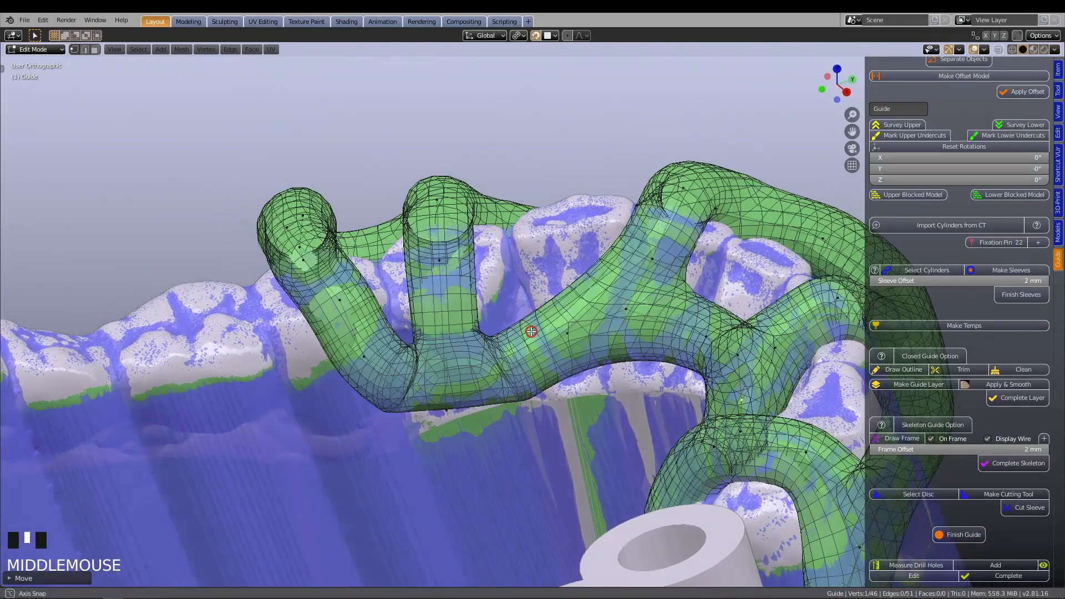
pyautogui.click(448, 412)
pyautogui.press('g')
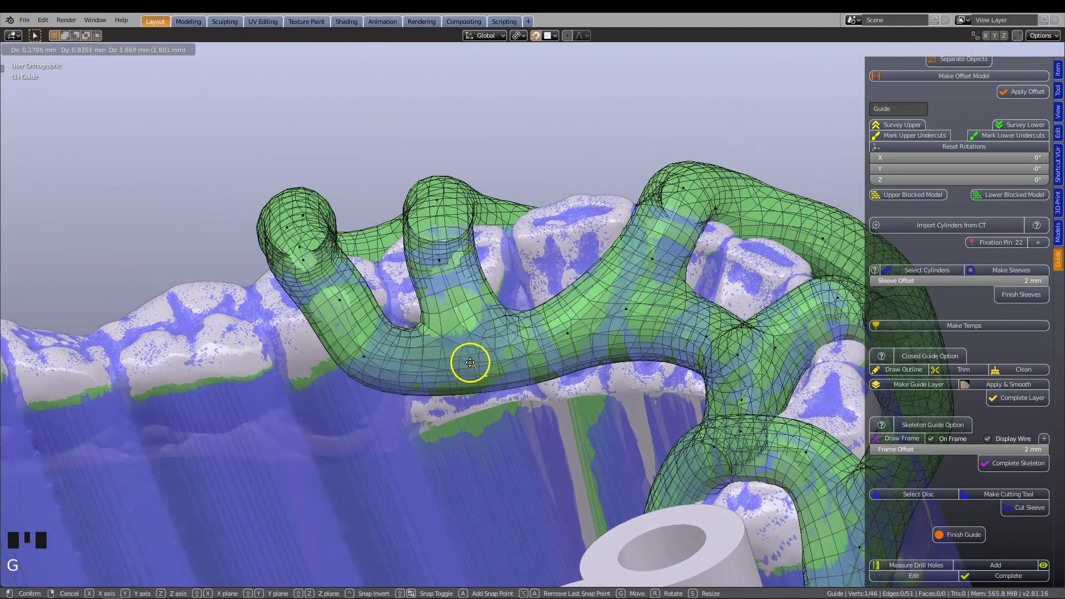
pyautogui.click(467, 335)
pyautogui.moveTo(452, 312); pyautogui.dragTo(425, 359, button='middle')
pyautogui.press('g')
pyautogui.click(440, 261)
# Step: Add a point to the outer frame segment between the back molar and the sleeve cylinders, and move it up beside the molar
pyautogui.scroll(-2, 462, 275)
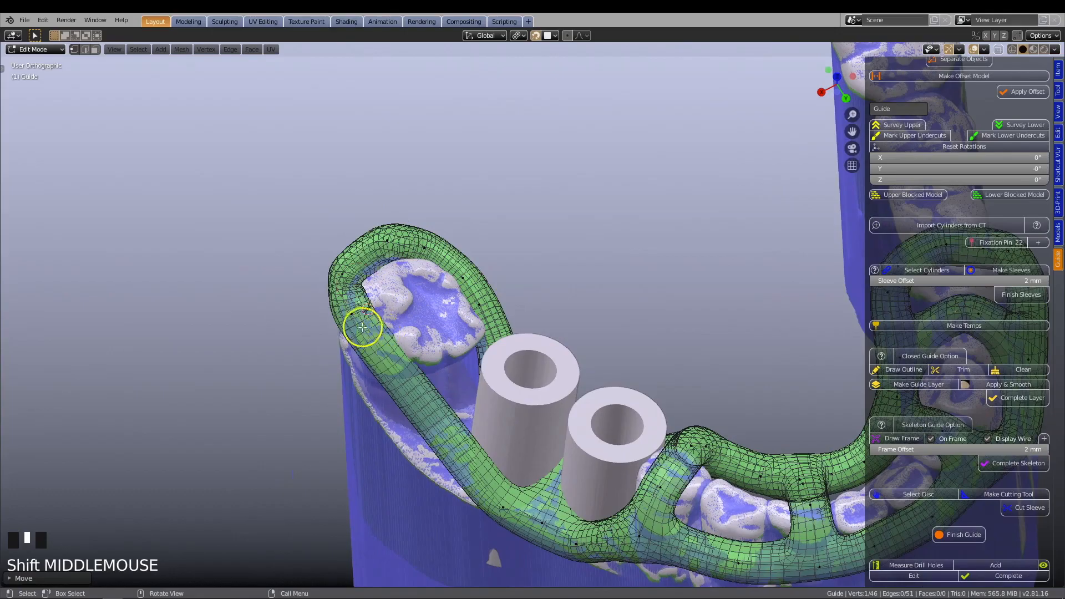
pyautogui.scroll(1, 369, 374)
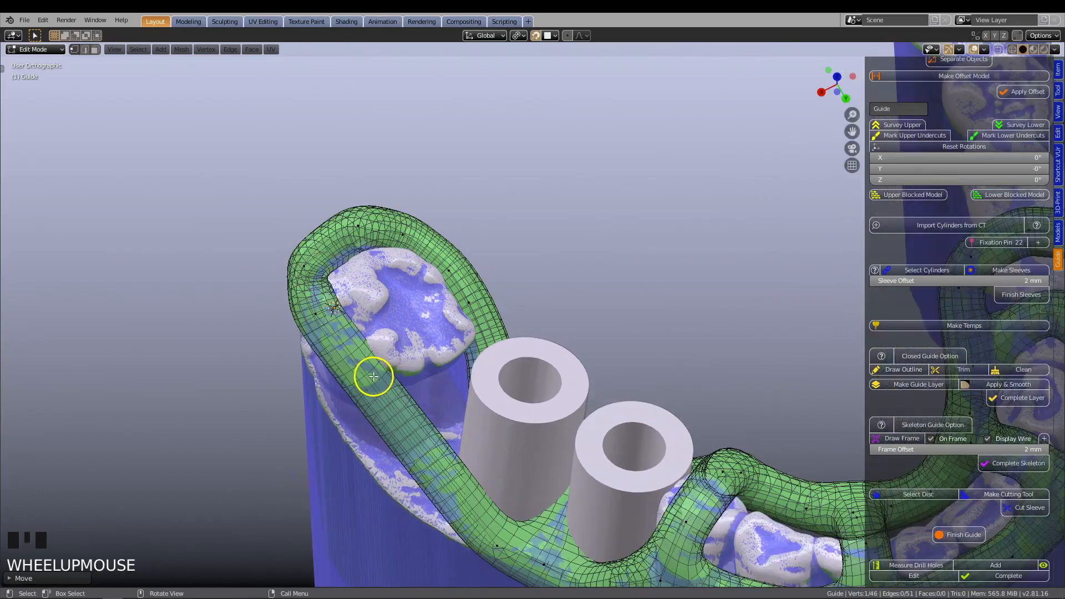
pyautogui.keyDown('shift'); pyautogui.moveTo(363, 376); pyautogui.dragTo(367, 278, button='middle'); pyautogui.keyUp('shift')
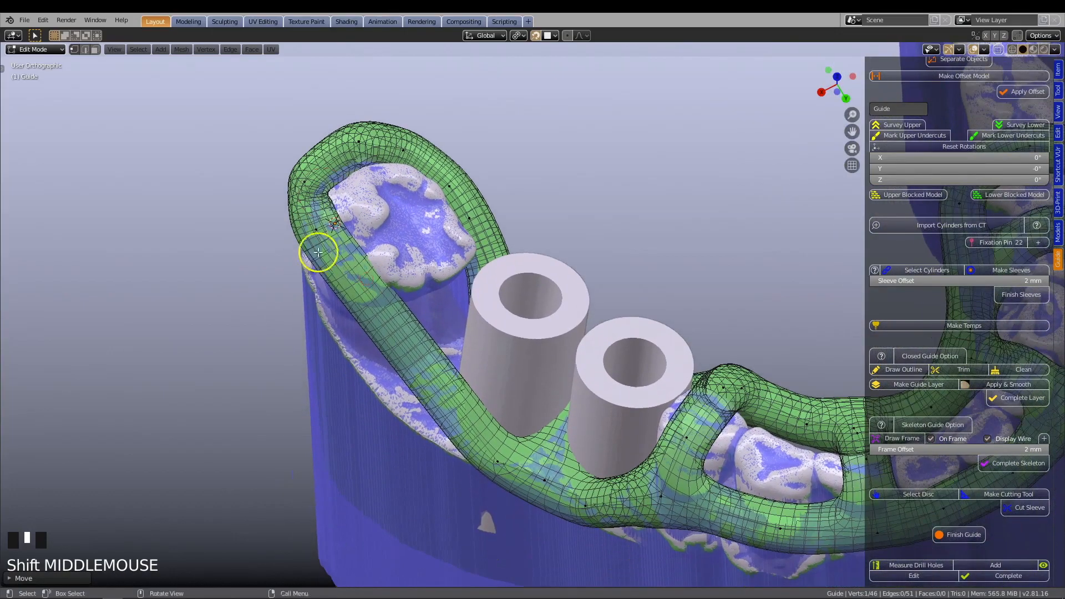
pyautogui.click(314, 229)
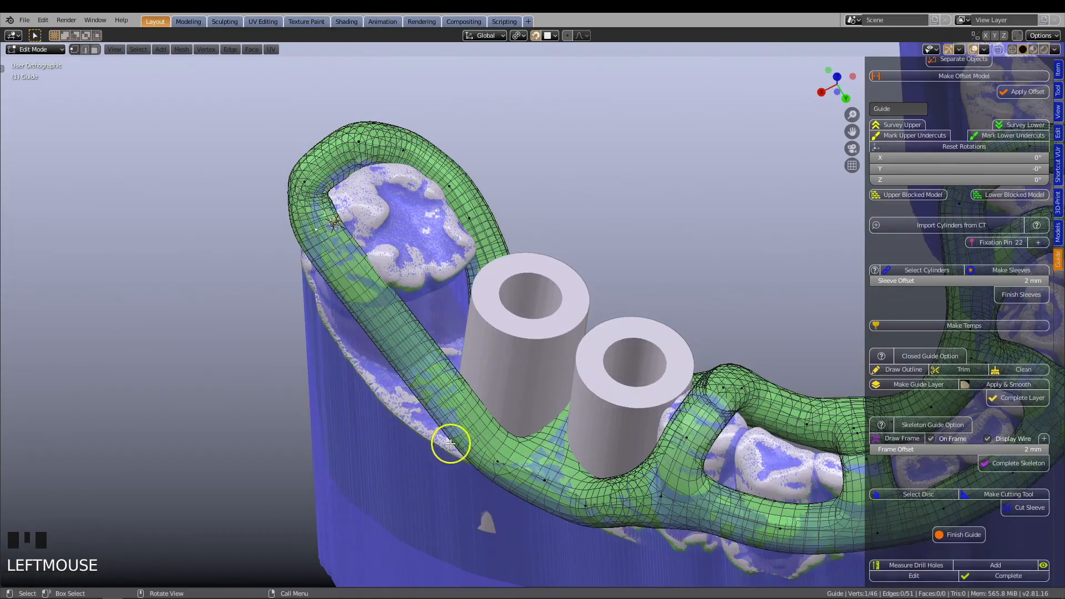
pyautogui.keyDown('shift'); pyautogui.click(496, 461); pyautogui.keyUp('shift')
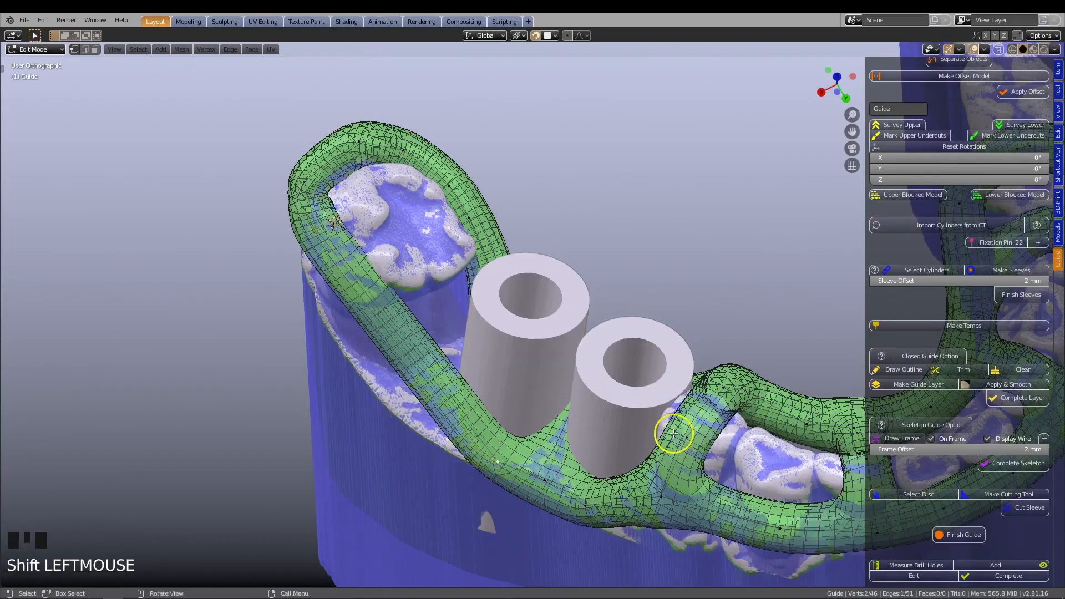
pyautogui.click(1044, 439)
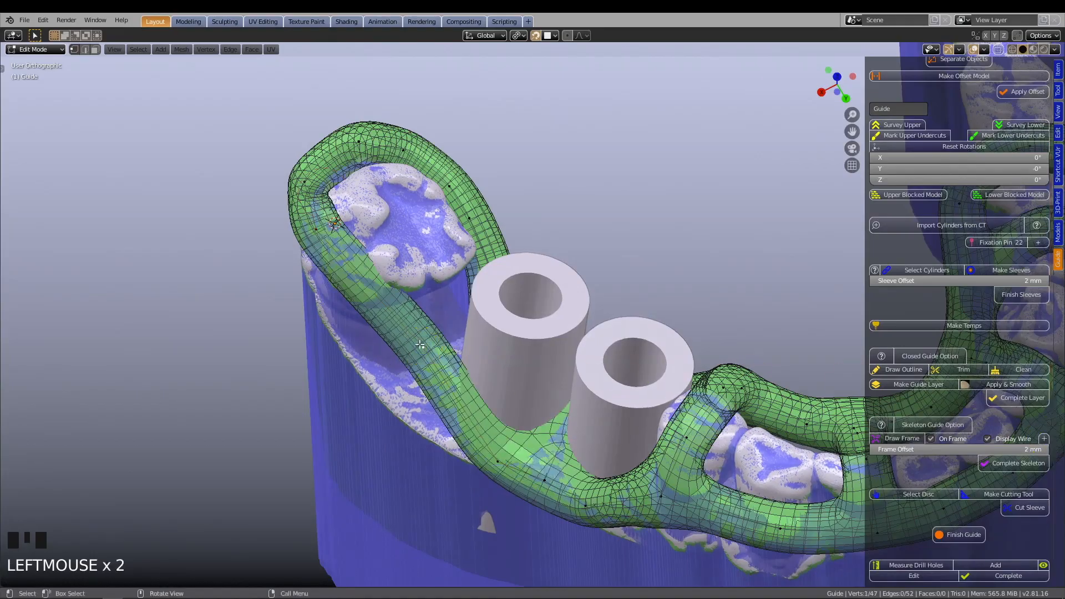
pyautogui.press('g')
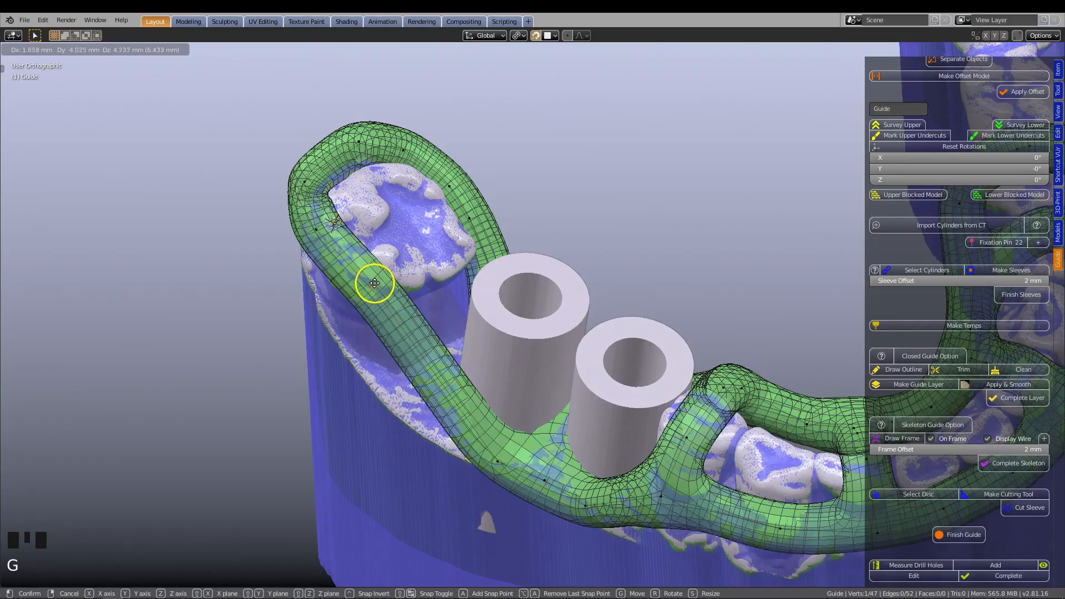
pyautogui.click(374, 283)
# Step: Extrude a crossbar from the new outer point over the back molar and join it to the inner side of the frame
pyautogui.press('e')
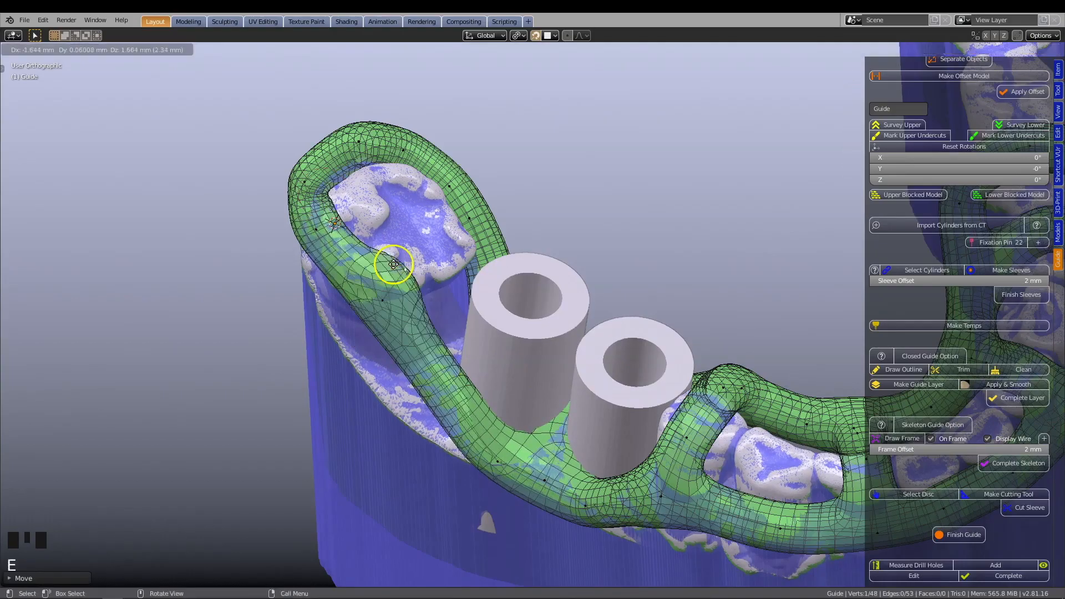
pyautogui.click(422, 244)
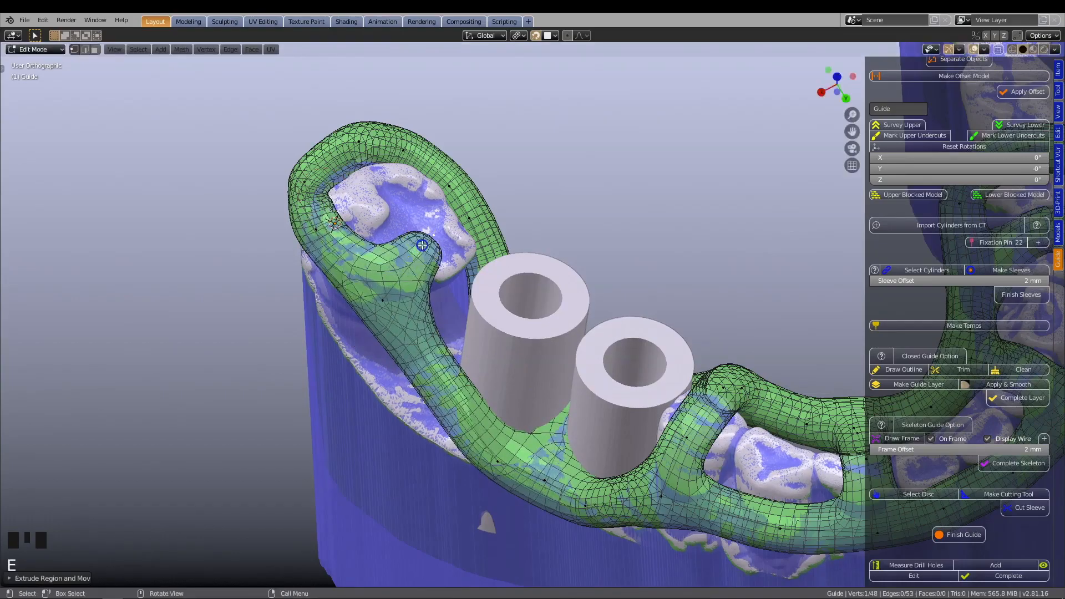
pyautogui.keyDown('shift'); pyautogui.click(471, 218); pyautogui.keyUp('shift')
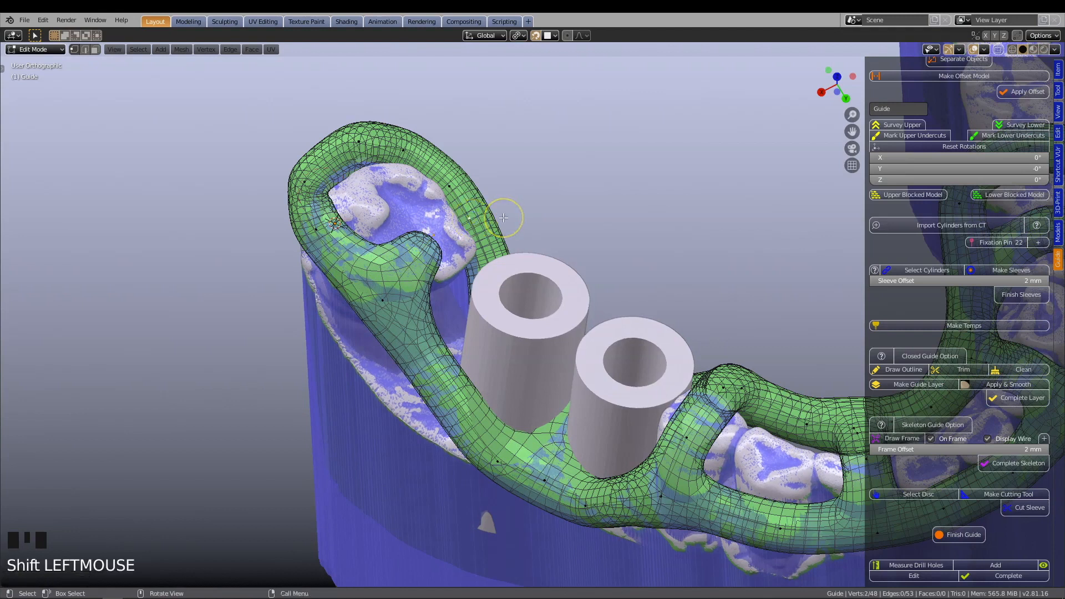
pyautogui.press('f')
# Step: Extrude a two-segment rest from the inner frame onto a tooth on the side opposite the sleeves and taper its tip to a point
pyautogui.moveTo(501, 220); pyautogui.dragTo(555, 279, button='middle')
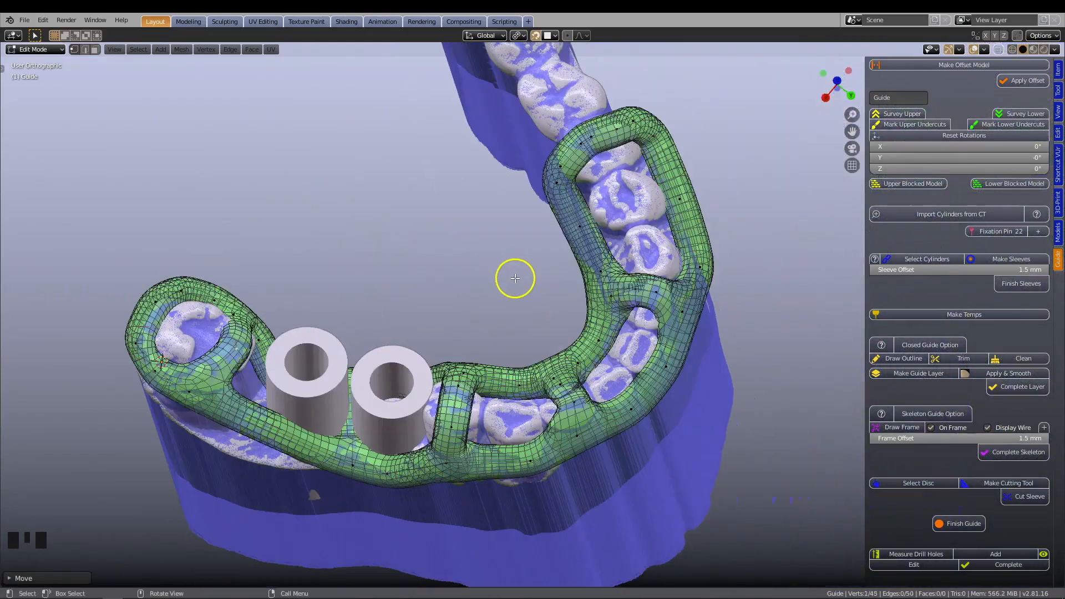
pyautogui.moveTo(516, 279); pyautogui.dragTo(578, 332, button='middle')
pyautogui.click(558, 324)
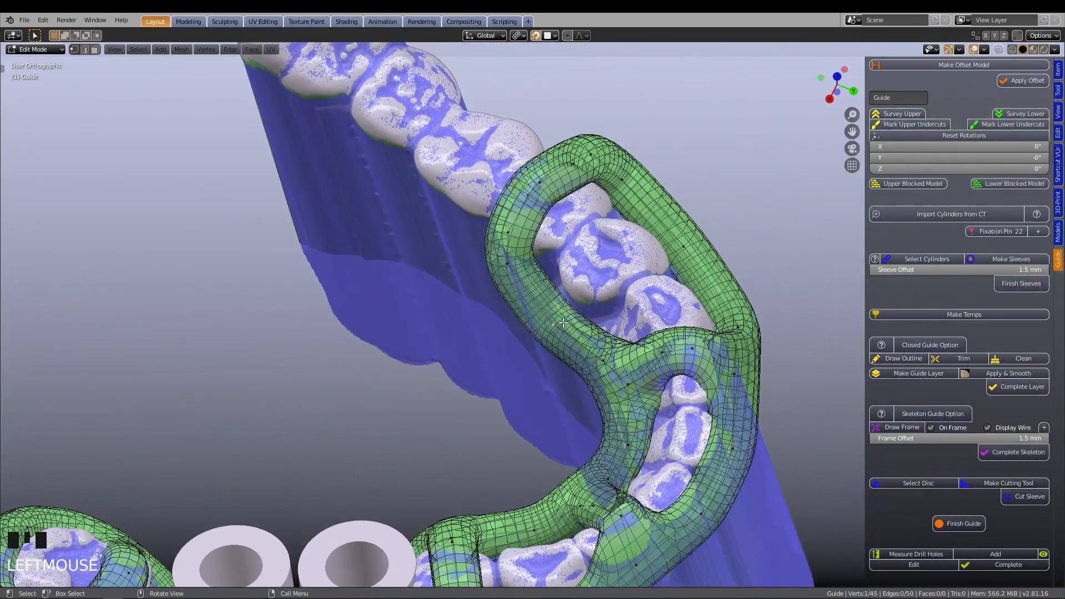
pyautogui.press('e')
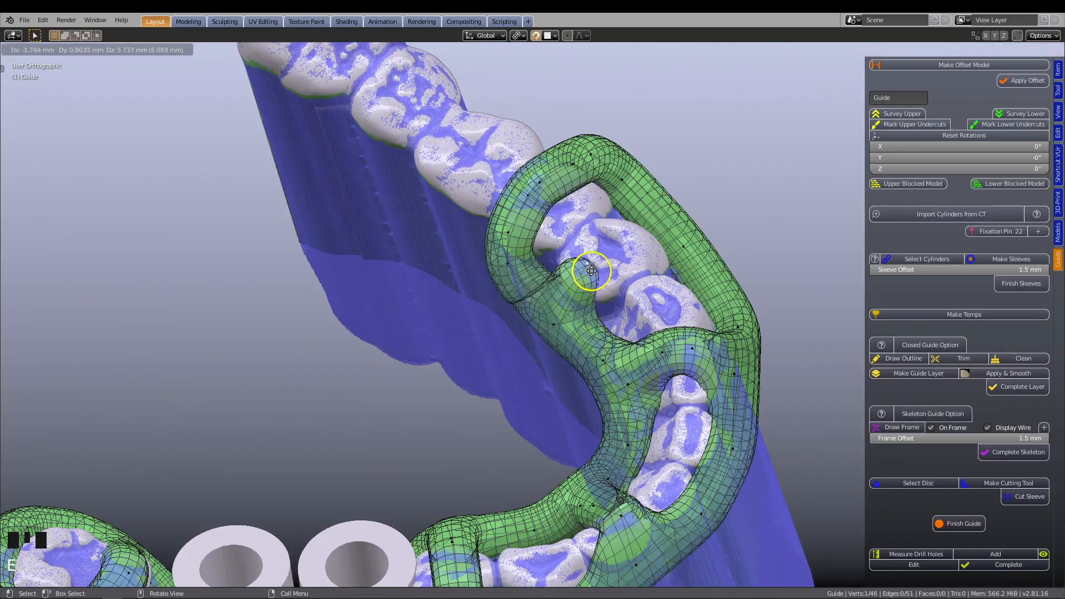
pyautogui.click(607, 277)
pyautogui.press('e')
pyautogui.click(620, 259)
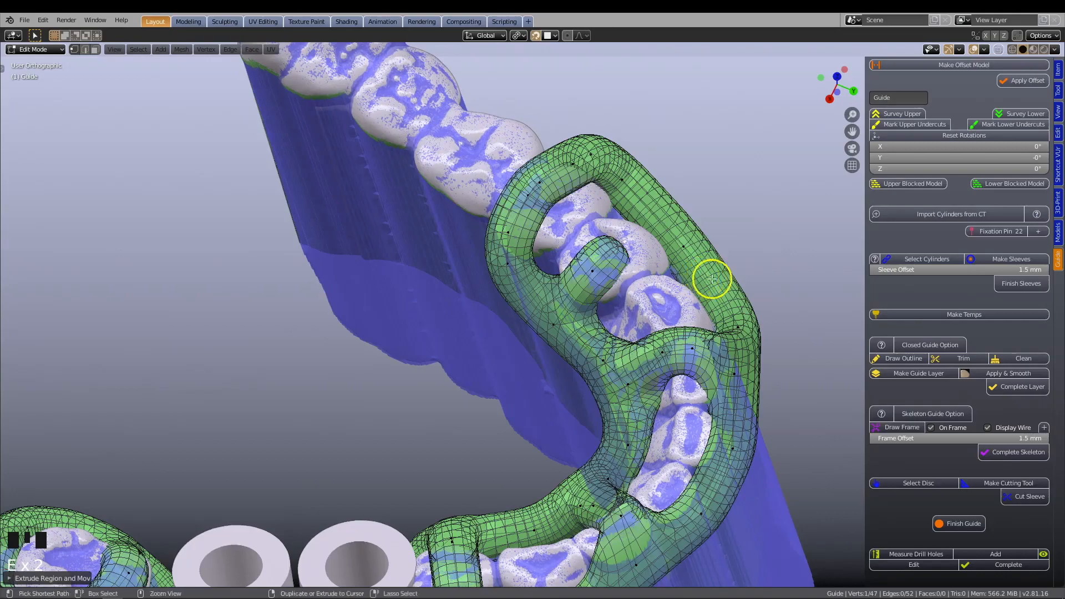
pyautogui.hotkey('ctrl', 'a')
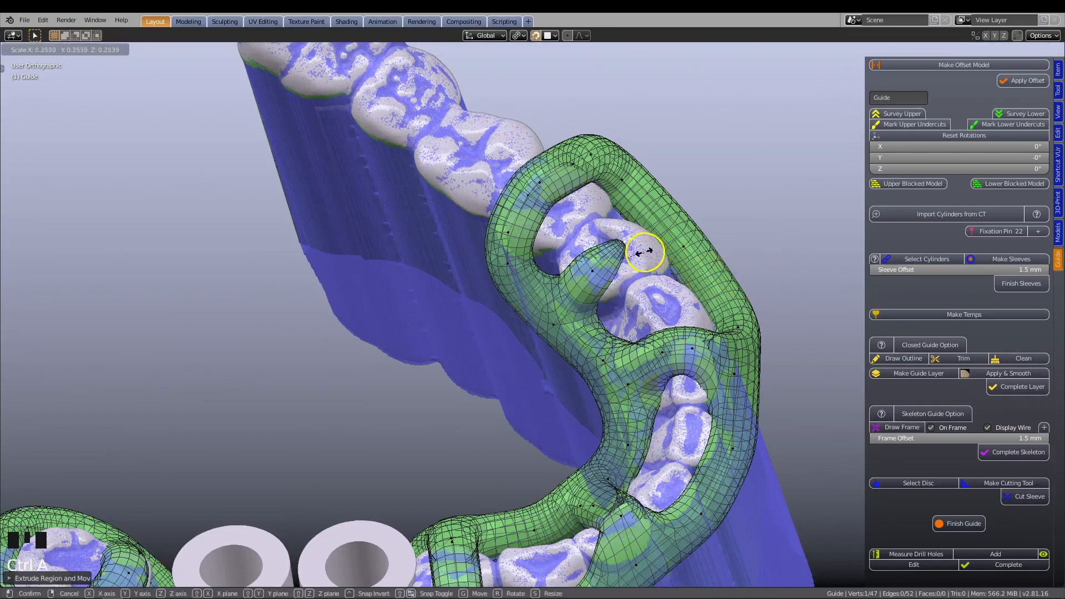
pyautogui.click(637, 251)
# Step: Connect the inner frame point beside the sleeves to the one near the tapered rest with a cross-arch bar
pyautogui.scroll(-2, 599, 303)
pyautogui.moveTo(599, 302); pyautogui.dragTo(522, 334, button='middle')
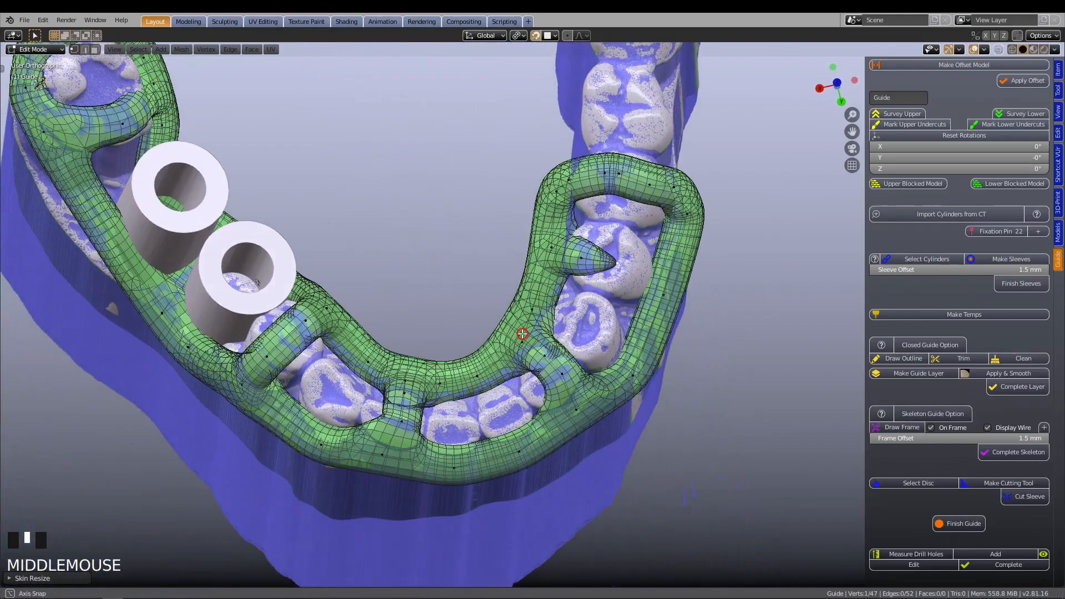
pyautogui.keyDown('shift'); pyautogui.moveTo(501, 262); pyautogui.dragTo(525, 306, button='middle'); pyautogui.keyUp('shift')
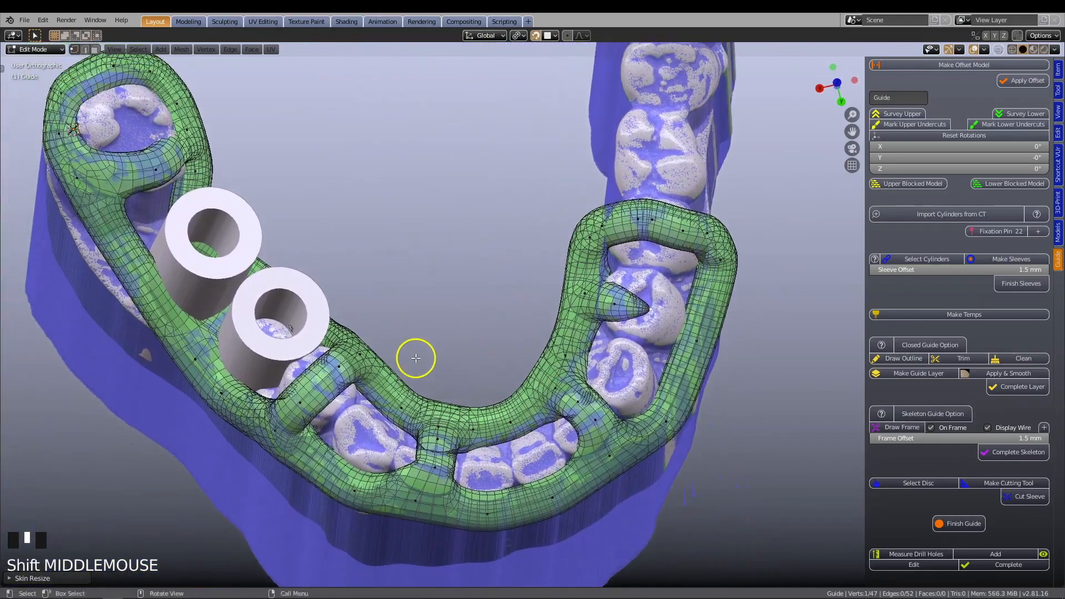
pyautogui.click(386, 350)
pyautogui.moveTo(386, 349); pyautogui.dragTo(370, 367, button='middle')
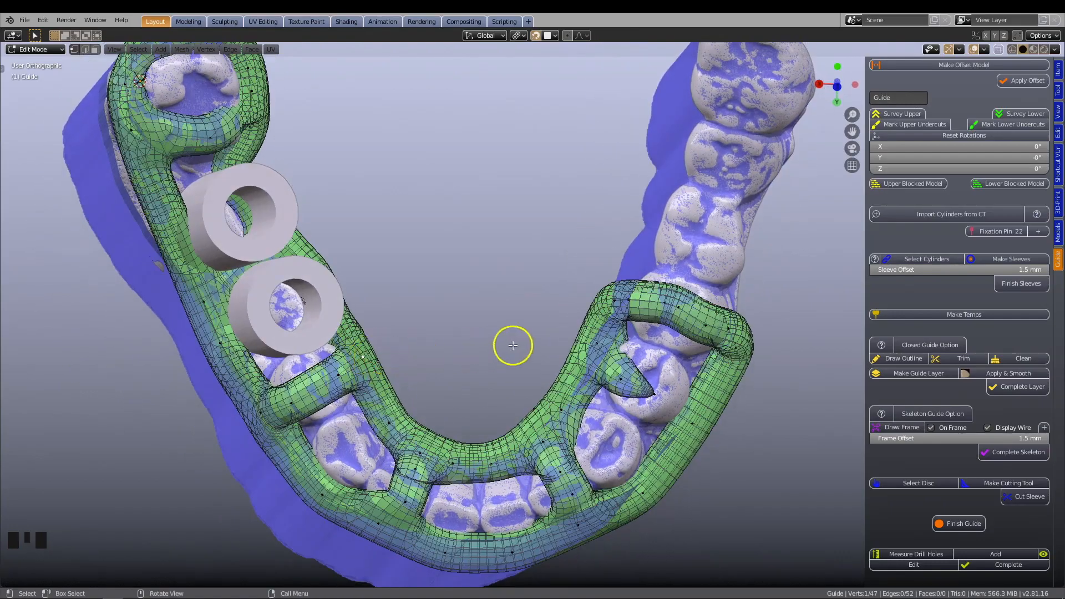
pyautogui.keyDown('shift'); pyautogui.click(599, 345); pyautogui.keyUp('shift')
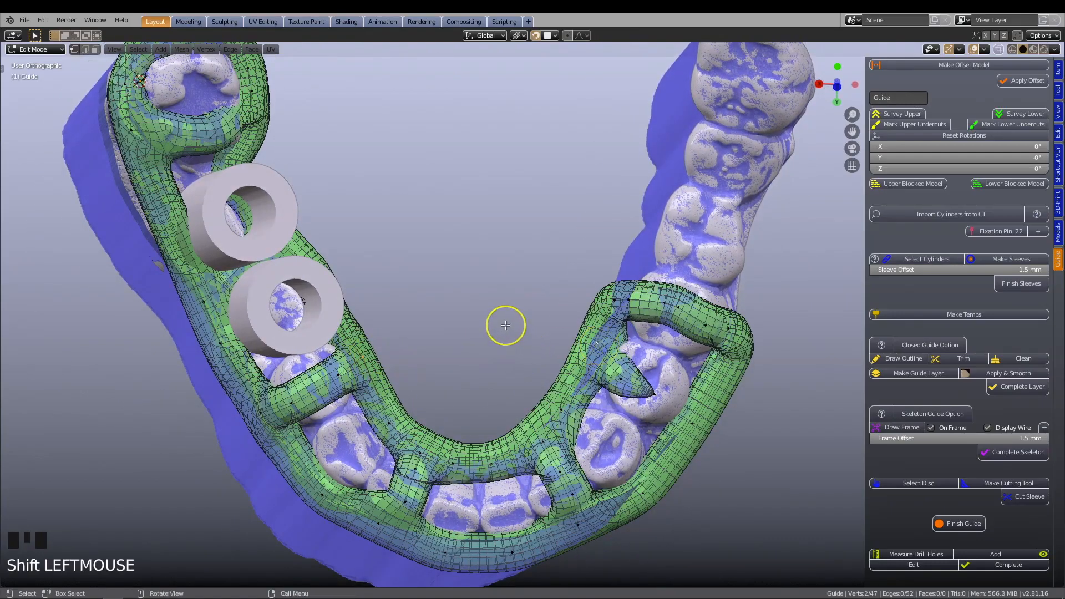
pyautogui.press('f')
# Step: Raise the inner frame point at the base of the tapered rest, where the cross-arch bar joins
pyautogui.moveTo(457, 352); pyautogui.dragTo(387, 282, button='middle')
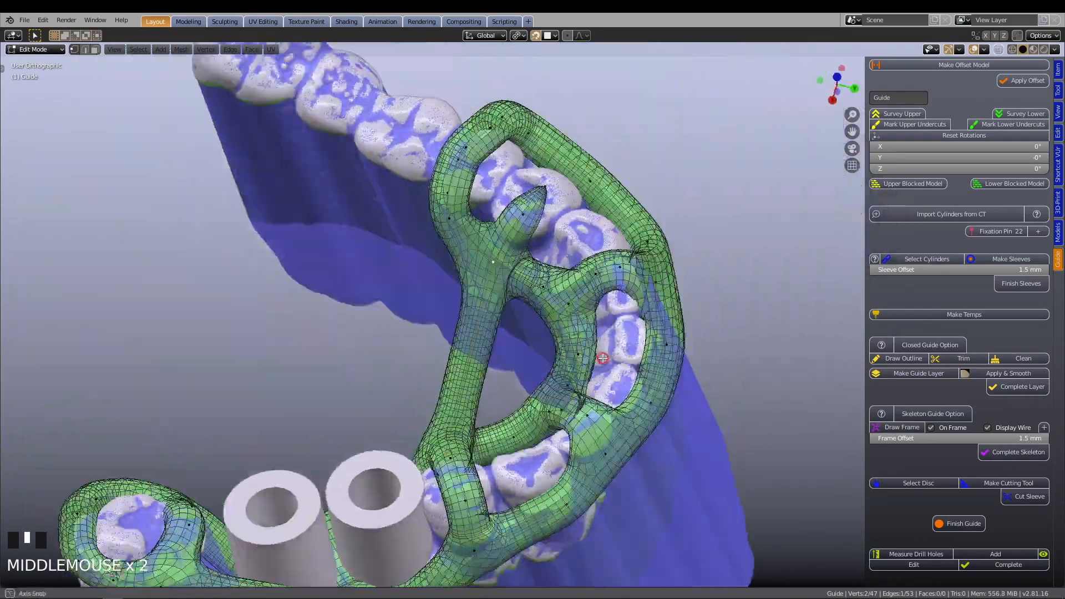
pyautogui.scroll(3, 388, 282)
pyautogui.click(344, 254)
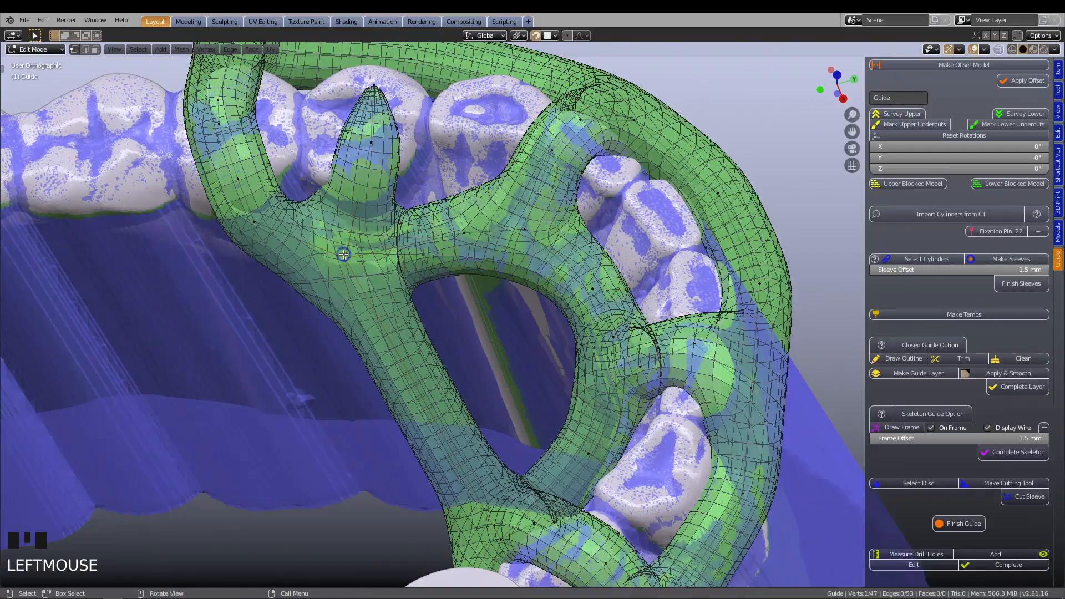
pyautogui.press('g')
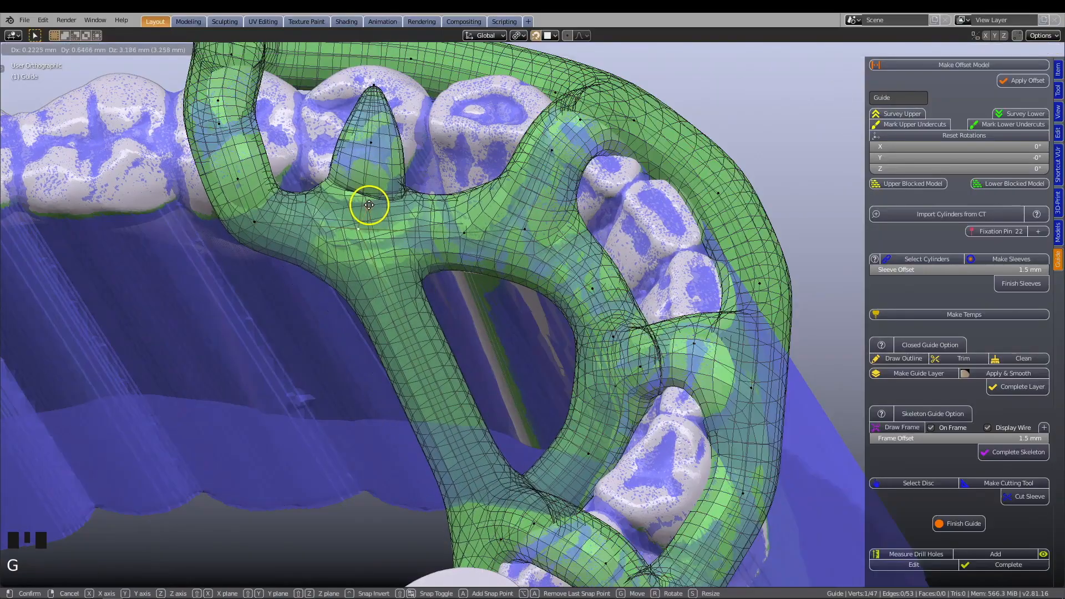
pyautogui.click(366, 207)
# Step: Raise the inner frame point behind the teeth near the sleeves and shift the junction point at the cross-arch bar's sleeve end
pyautogui.scroll(-3, 401, 299)
pyautogui.moveTo(402, 299); pyautogui.dragTo(530, 291, button='middle')
pyautogui.keyDown('shift'); pyautogui.moveTo(621, 183); pyautogui.dragTo(389, 333, button='middle'); pyautogui.keyUp('shift')
pyautogui.keyDown('shift'); pyautogui.moveTo(344, 288); pyautogui.dragTo(515, 377, button='middle'); pyautogui.keyUp('shift')
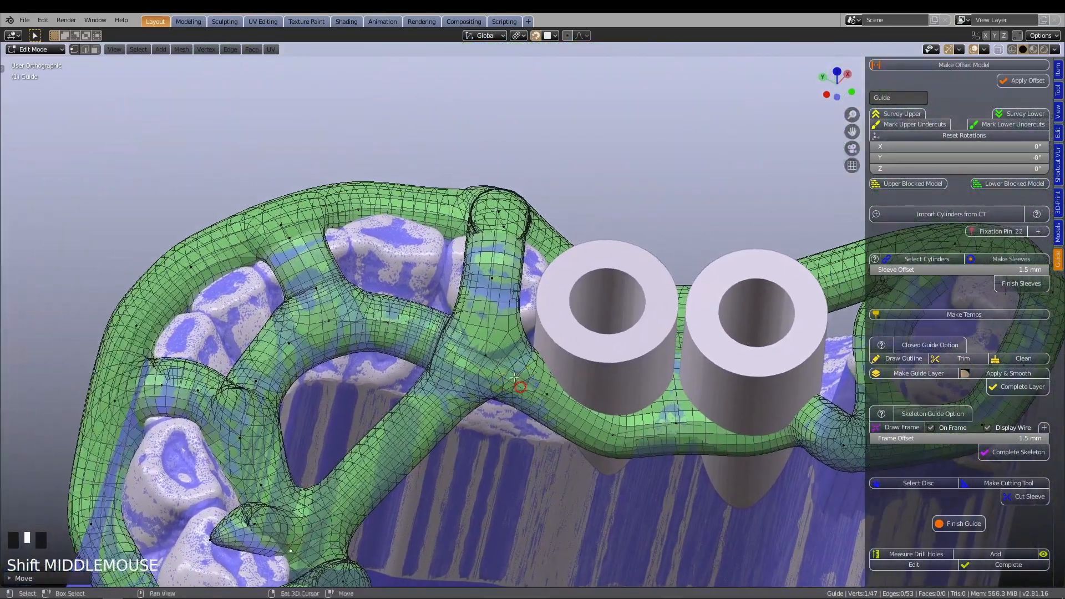
pyautogui.click(390, 323)
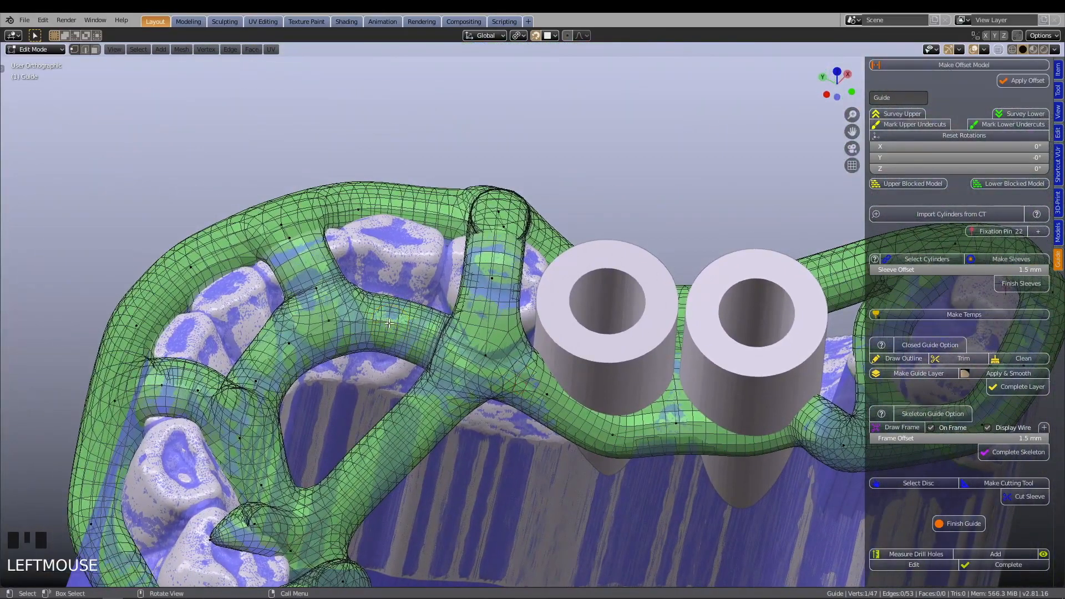
pyautogui.press('g')
pyautogui.click(384, 307)
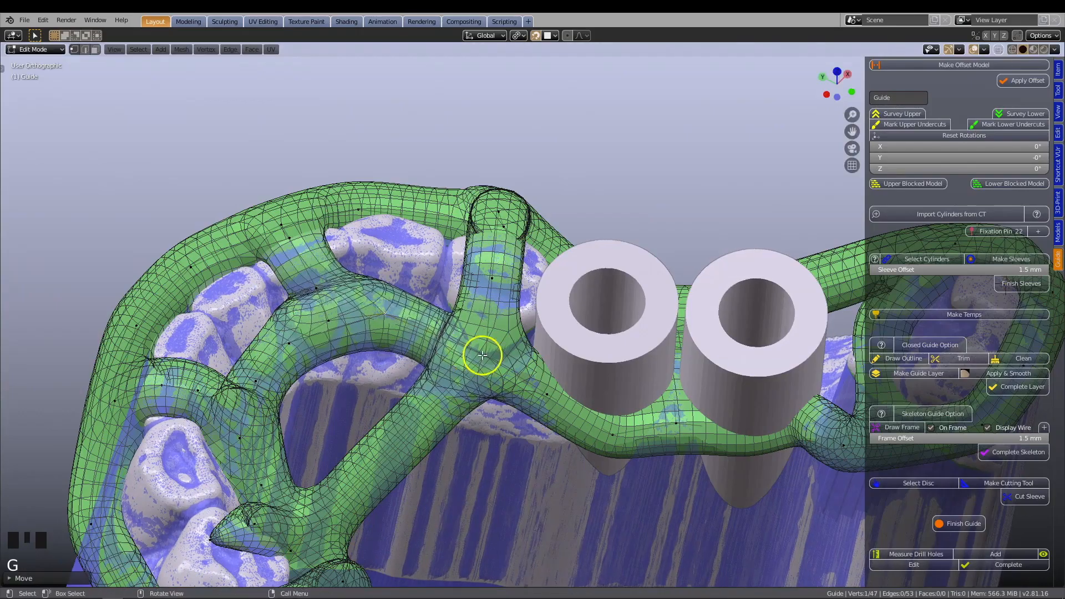
pyautogui.press('g')
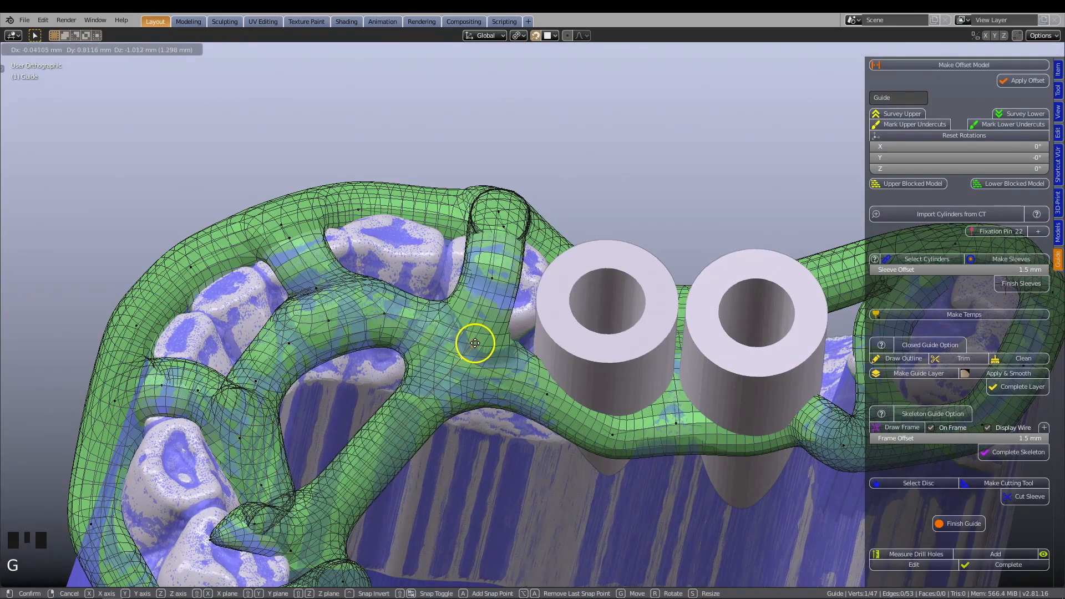
pyautogui.click(475, 343)
# Step: Reposition the inner frame point near the other end of the cross-arch bar
pyautogui.scroll(-3, 416, 369)
pyautogui.moveTo(416, 368); pyautogui.dragTo(381, 421, button='middle')
pyautogui.scroll(5, 492, 247)
pyautogui.press('g')
pyautogui.click(517, 372)
# Step: Try a frame offset of 2 mm on the skeleton frame
pyautogui.scroll(-5, 513, 371)
pyautogui.keyDown('shift'); pyautogui.moveTo(250, 389); pyautogui.dragTo(549, 258, button='middle'); pyautogui.keyUp('shift')
pyautogui.keyDown('shift'); pyautogui.moveTo(549, 258); pyautogui.dragTo(560, 407, button='middle'); pyautogui.keyUp('shift')
pyautogui.scroll(4, 533, 316)
pyautogui.moveTo(532, 316); pyautogui.dragTo(546, 411, button='middle')
pyautogui.scroll(-2, 545, 410)
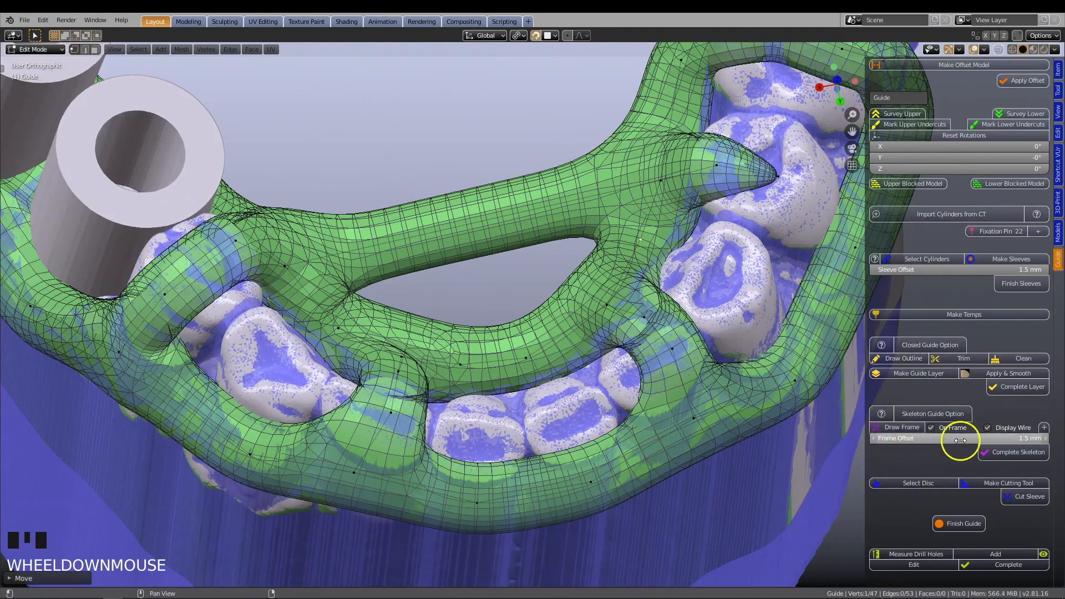
pyautogui.click(1016, 438)
pyautogui.doubleClick(1019, 438)
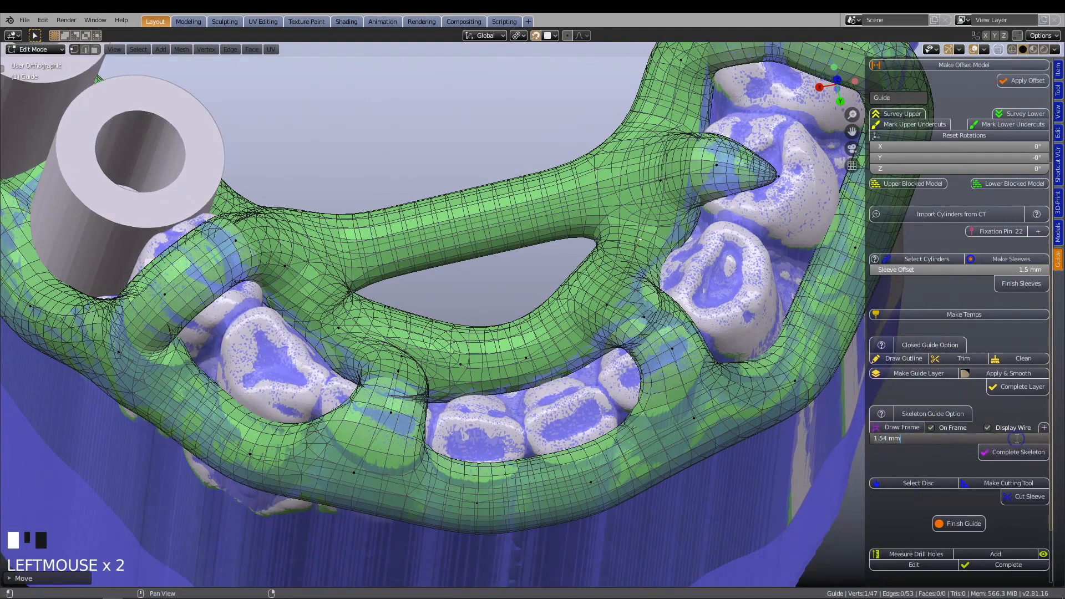
pyautogui.write('2')
pyautogui.press('Return')
# Step: Set the frame offset to 1.5 mm
pyautogui.moveTo(756, 429); pyautogui.dragTo(742, 408, button='middle')
pyautogui.doubleClick(1011, 438)
pyautogui.write('1')
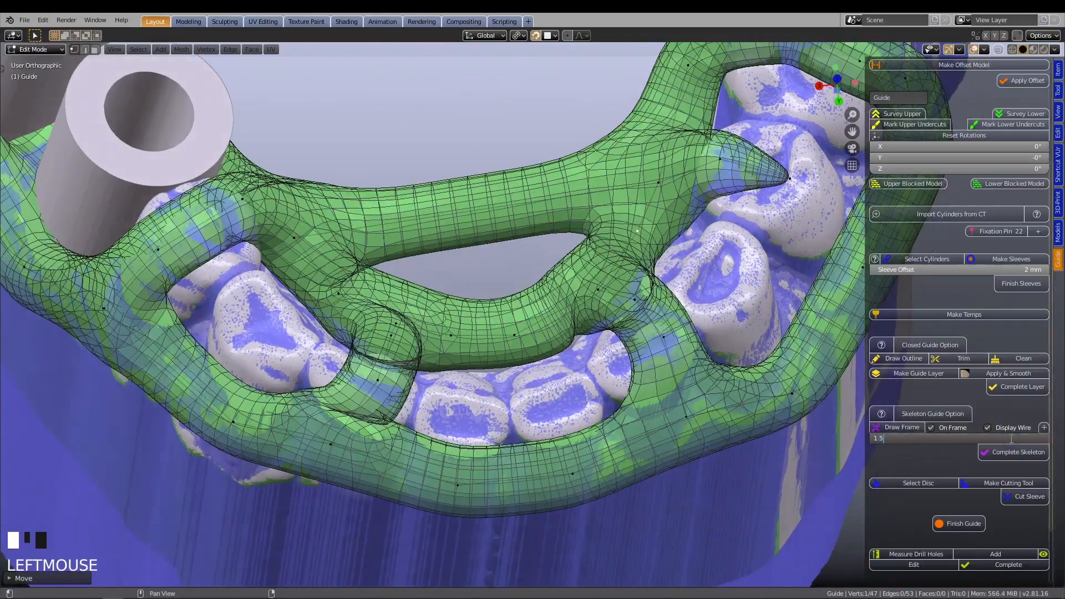
pyautogui.write('.5')
pyautogui.click(725, 436)
# Step: Reposition the inner frame point at the base of the front teeth crossbar
pyautogui.moveTo(463, 400)
pyautogui.mouseDown(button='middle')
pyautogui.moveTo(455, 405)
pyautogui.moveTo(483, 427)
pyautogui.moveTo(542, 431)
pyautogui.moveTo(566, 414)
pyautogui.moveTo(699, 400)
pyautogui.moveTo(725, 316)
pyautogui.mouseUp(button='middle')
pyautogui.press('z')
pyautogui.keyDown('shift'); pyautogui.moveTo(666, 300); pyautogui.dragTo(602, 283, button='middle'); pyautogui.keyUp('shift')
pyautogui.click(602, 284)
pyautogui.press('g')
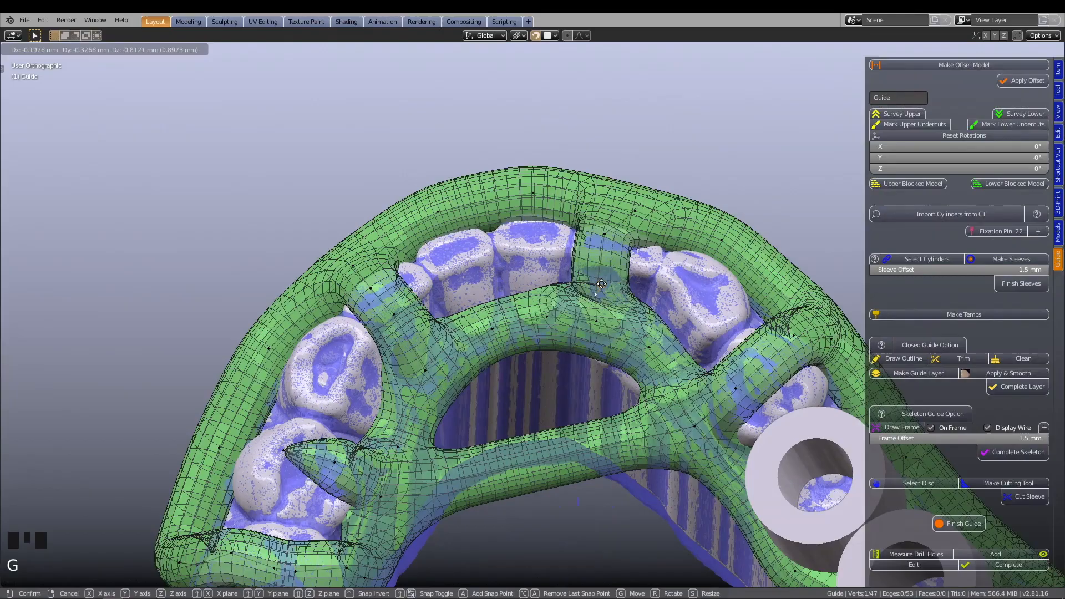
pyautogui.click(567, 319)
# Step: Select the completed skeleton guide and turn off its wire display
pyautogui.moveTo(567, 319); pyautogui.dragTo(501, 443, button='middle')
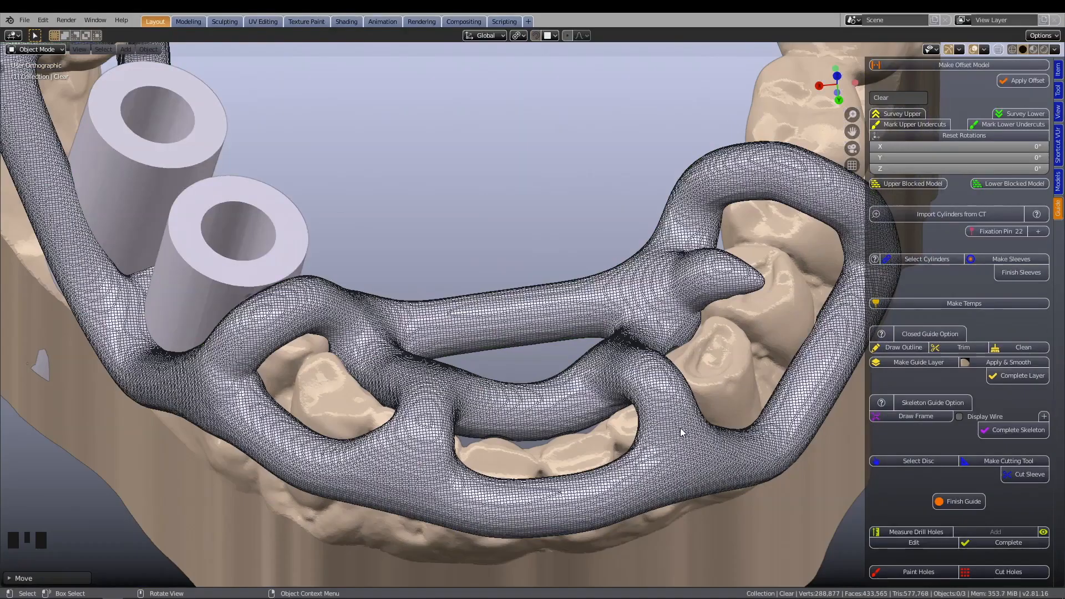
pyautogui.scroll(-2, 673, 414)
pyautogui.moveTo(673, 414); pyautogui.dragTo(669, 383, button='middle')
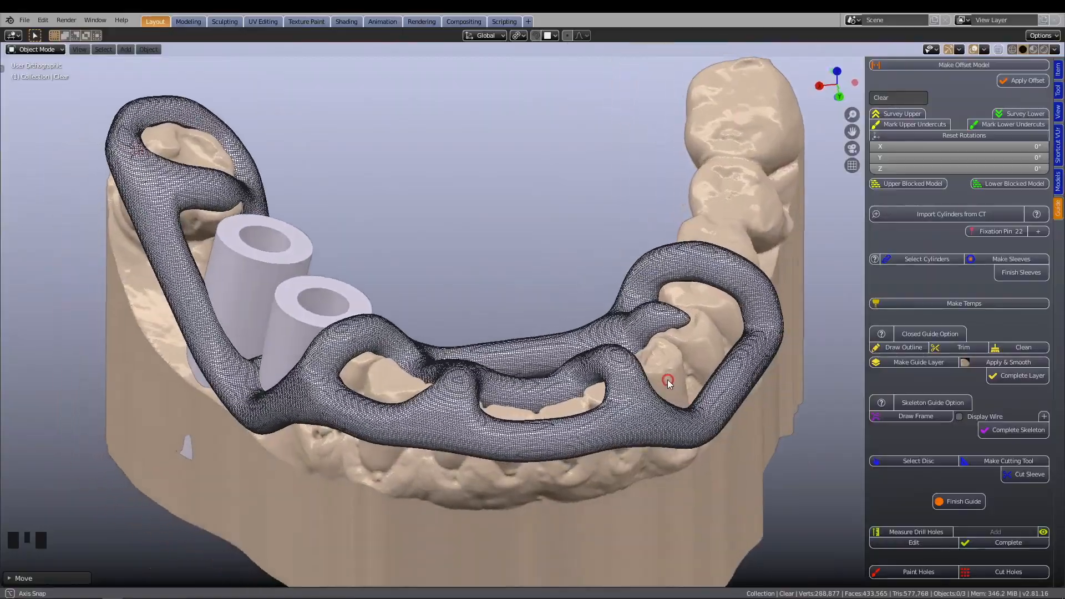
pyautogui.moveTo(559, 361); pyautogui.dragTo(566, 388, button='middle')
pyautogui.click(721, 390)
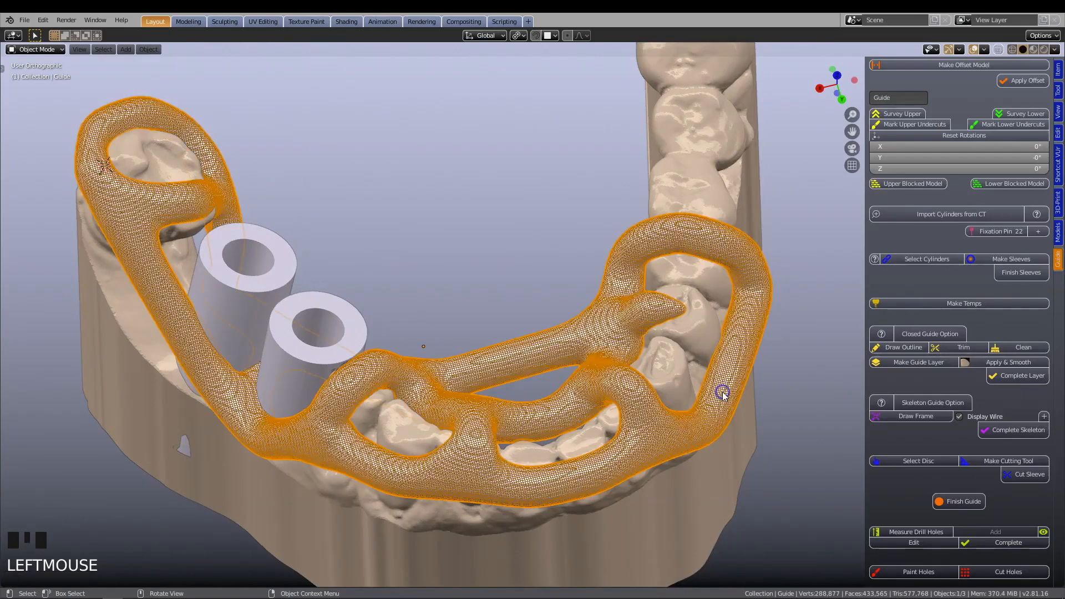
pyautogui.click(959, 417)
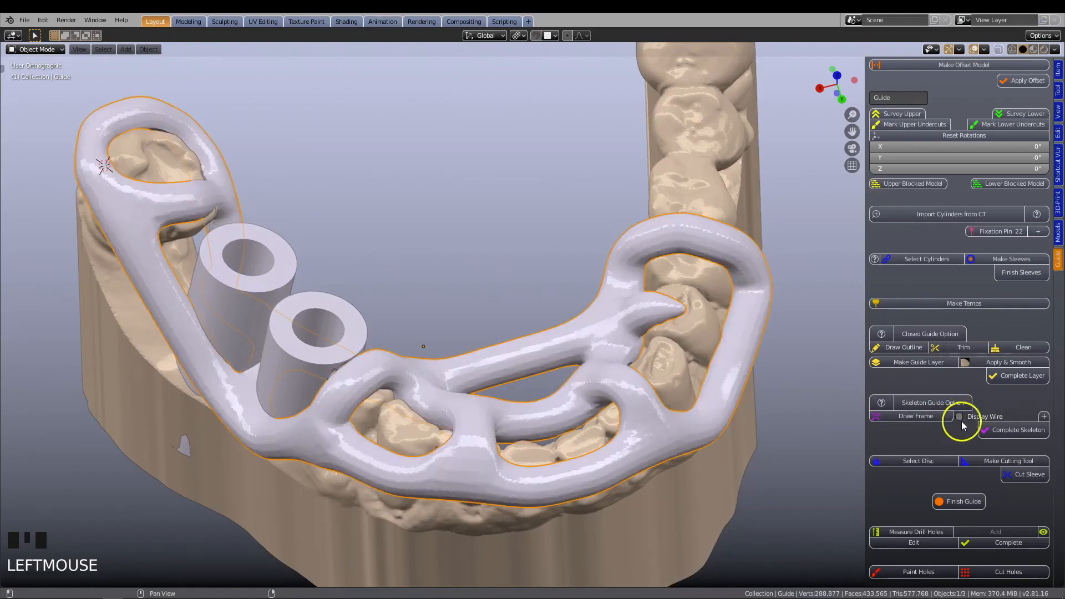
# Step: Inspect the smooth guide frame from several angles, looking closely at the area around and through the two sleeve cylinders
pyautogui.scroll(-2, 671, 420)
pyautogui.moveTo(643, 410)
pyautogui.mouseDown(button='middle')
pyautogui.moveTo(632, 416)
pyautogui.moveTo(673, 373)
pyautogui.moveTo(683, 404)
pyautogui.moveTo(663, 414)
pyautogui.mouseUp(button='middle')
pyautogui.keyDown('shift'); pyautogui.moveTo(517, 410); pyautogui.dragTo(637, 423, button='middle'); pyautogui.keyUp('shift')
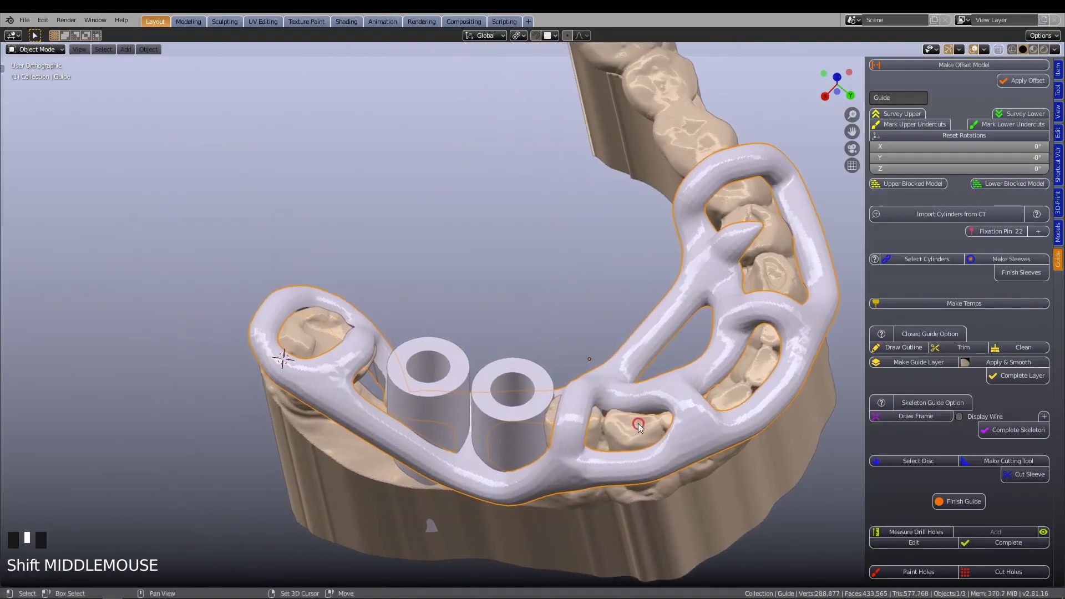
pyautogui.moveTo(573, 375); pyautogui.dragTo(542, 298, button='middle')
pyautogui.scroll(2, 511, 409)
pyautogui.scroll(5, 422, 342)
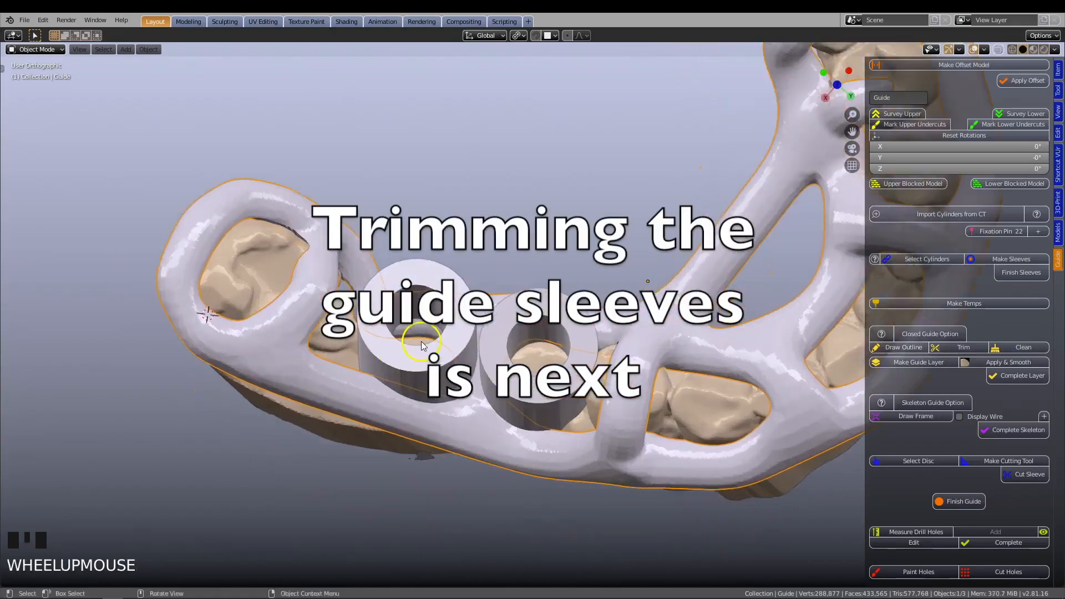
pyautogui.moveTo(421, 341); pyautogui.dragTo(404, 332, button='middle')
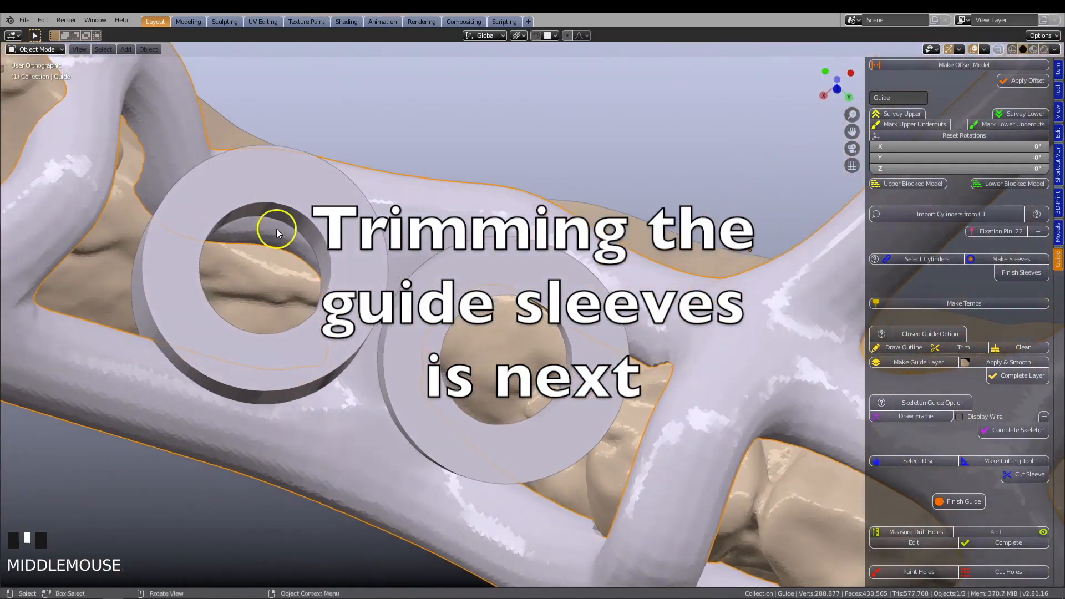
pyautogui.scroll(-2, 589, 375)
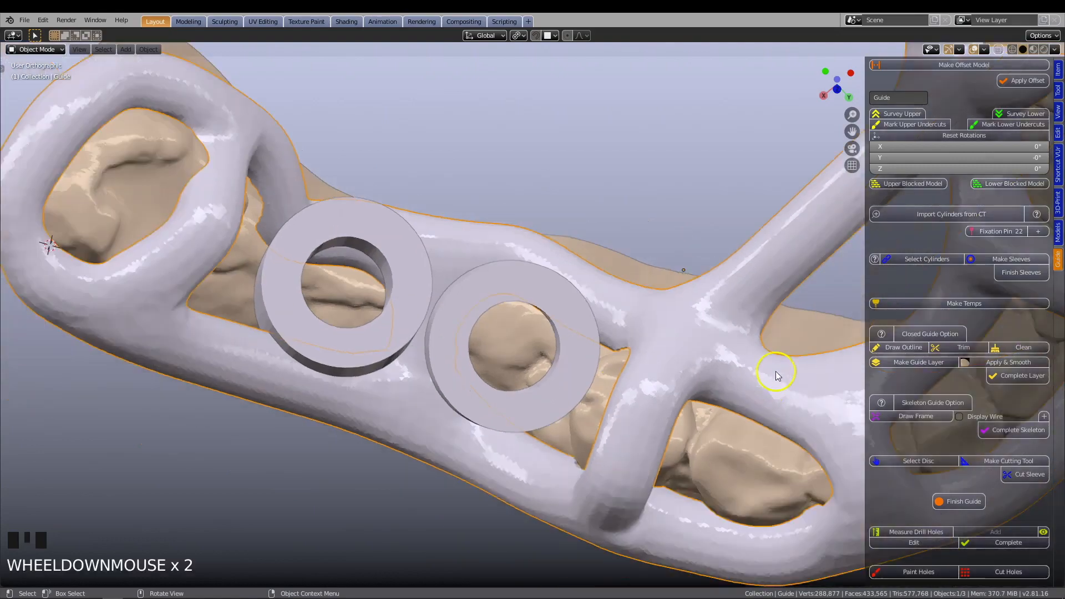